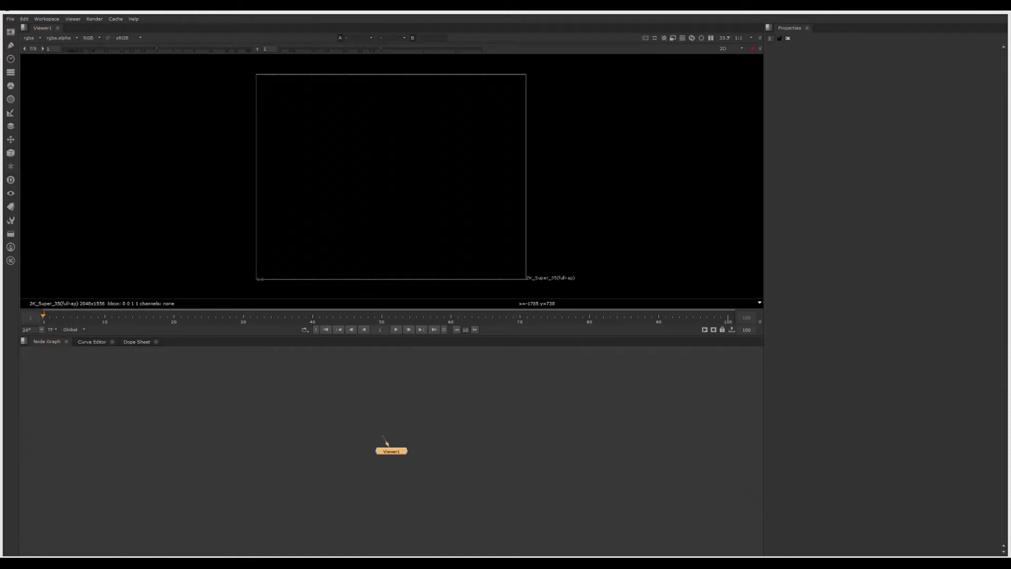
Step: Load the cersei_shame_#####.tif 0-363 image sequence from t:/HighQualityGif/cersei_shame/ with a Read node
{"action": "left_click", "coordinate": [384, 416]}
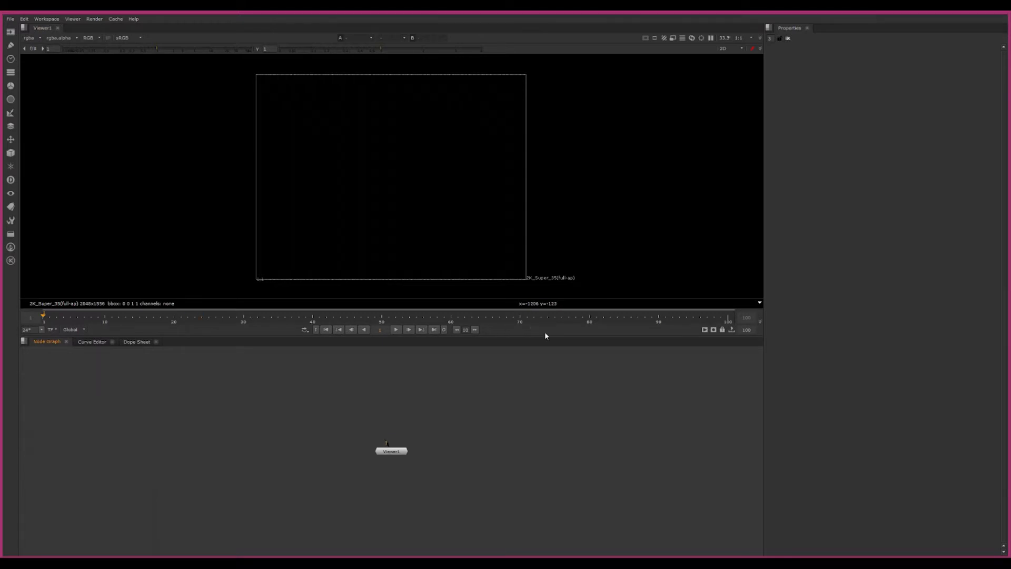
{"action": "left_click", "coordinate": [401, 387]}
{"action": "key", "text": "r"}
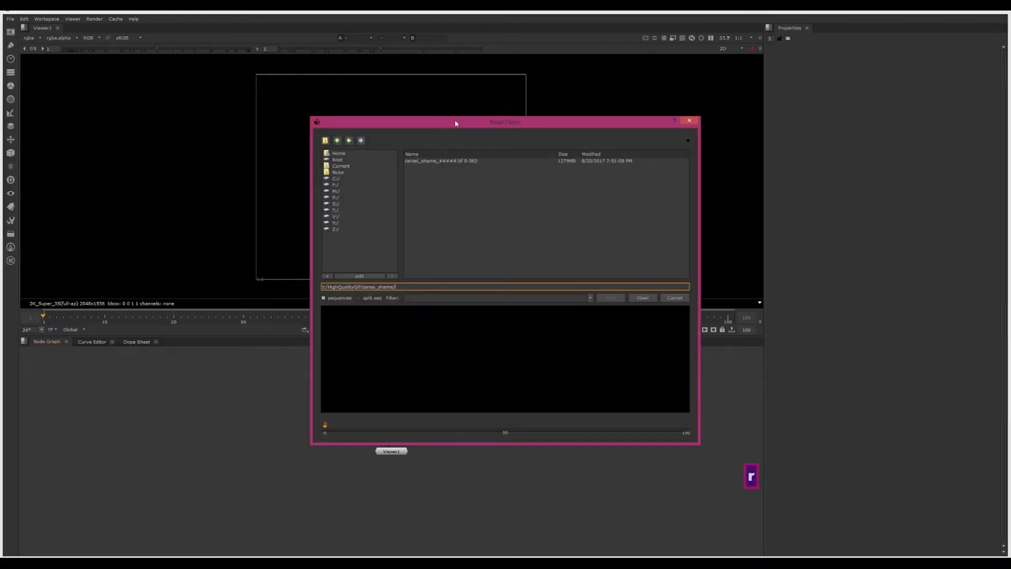
{"action": "left_click_drag", "start_coordinate": [464, 121], "coordinate": [505, 143]}
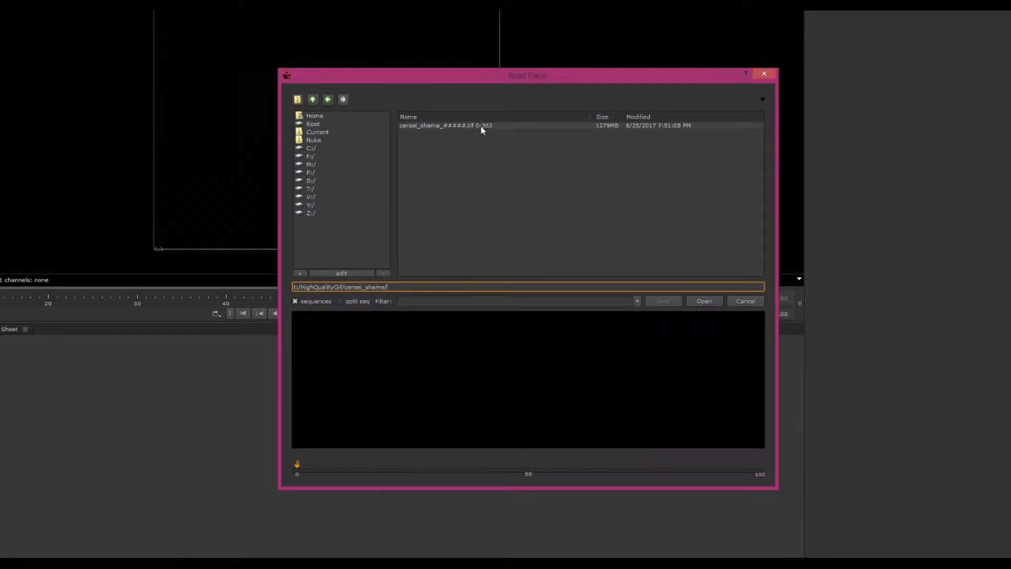
{"action": "left_click", "coordinate": [431, 127]}
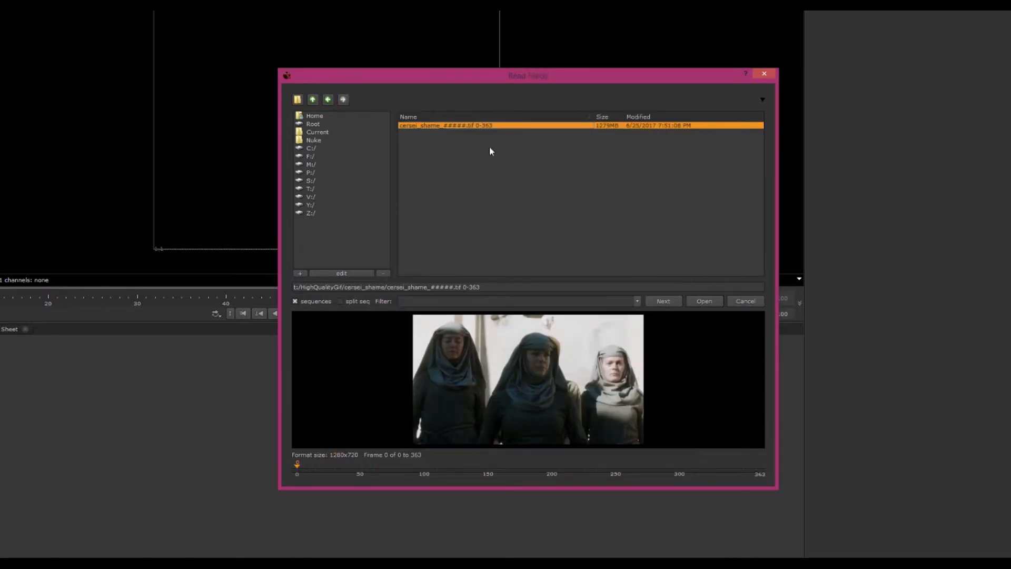
{"action": "left_click_drag", "start_coordinate": [497, 74], "coordinate": [454, 80]}
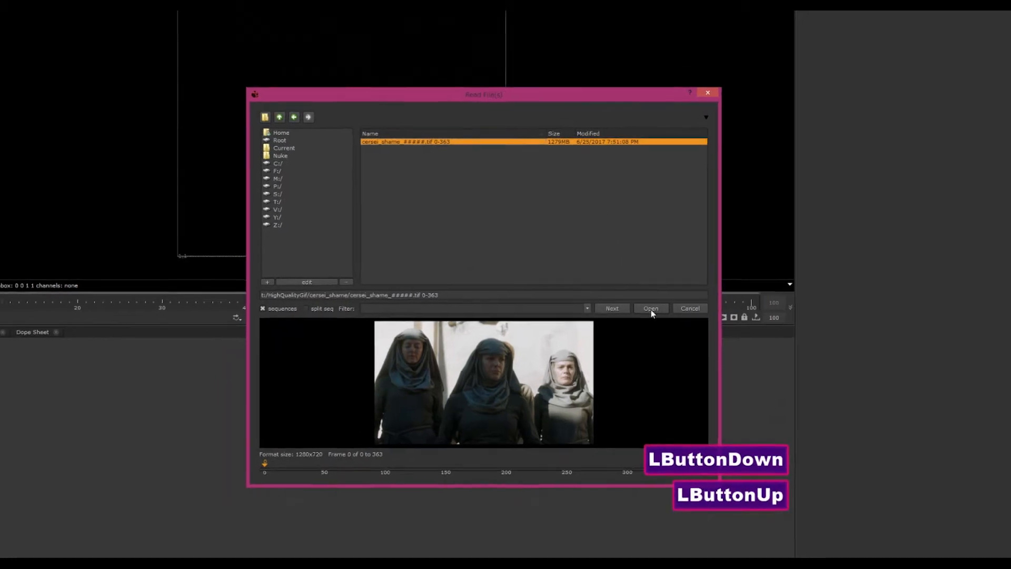
{"action": "left_click", "coordinate": [652, 304]}
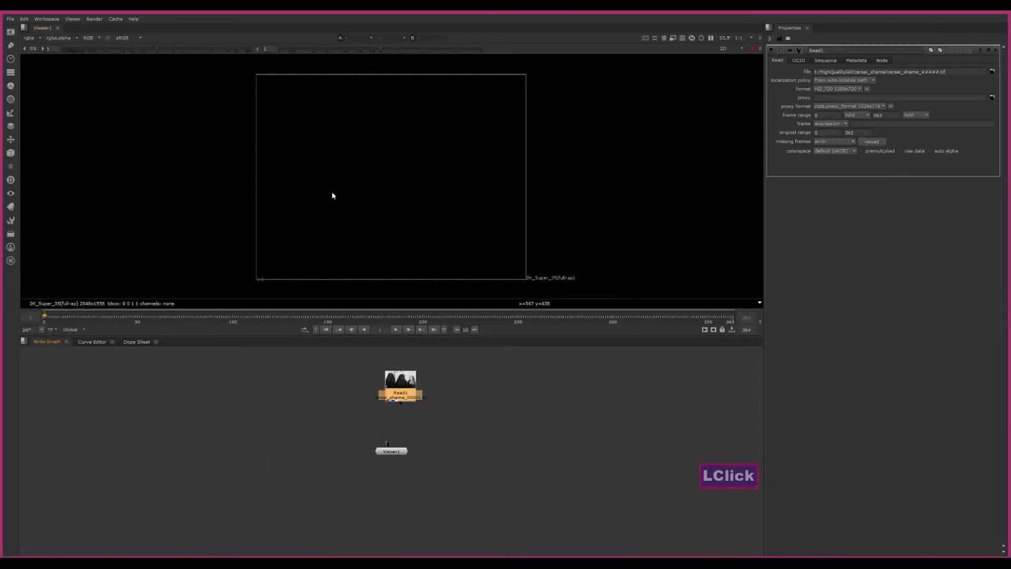
Step: Scrub the timeline to frame 82 and connect the Read node to the Viewer node to display the footage
{"action": "left_click", "coordinate": [53, 318]}
{"action": "left_click_drag", "start_coordinate": [52, 318], "coordinate": [269, 318]}
{"action": "left_click", "coordinate": [198, 317]}
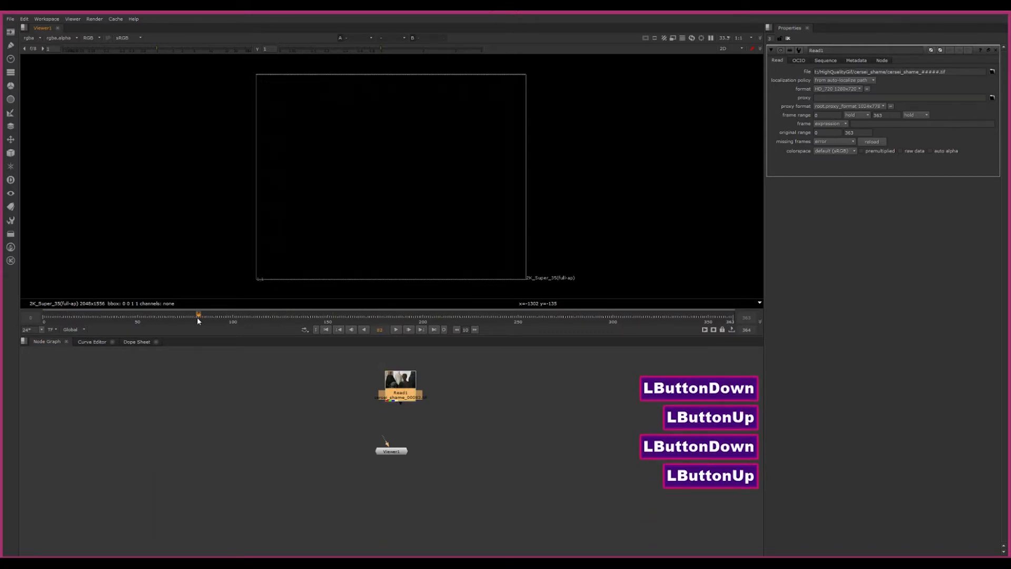
{"action": "left_click_drag", "start_coordinate": [473, 407], "coordinate": [494, 338]}
{"action": "left_click_drag", "start_coordinate": [481, 392], "coordinate": [484, 390]}
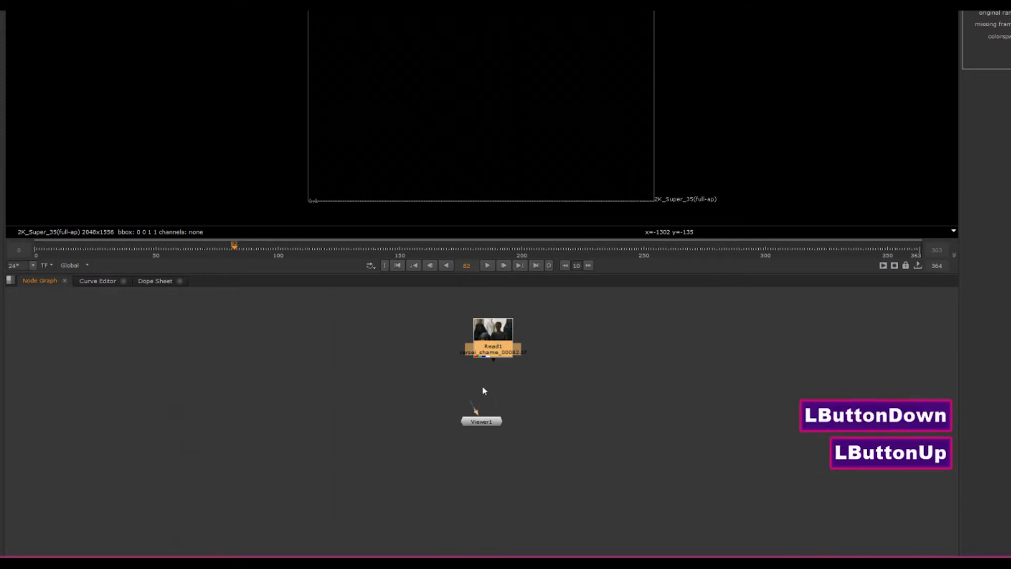
{"action": "mouse_move", "coordinate": [485, 334]}
{"action": "left_mouse_down"}
{"action": "mouse_move", "coordinate": [479, 328]}
{"action": "mouse_move", "coordinate": [495, 339]}
{"action": "left_mouse_up"}
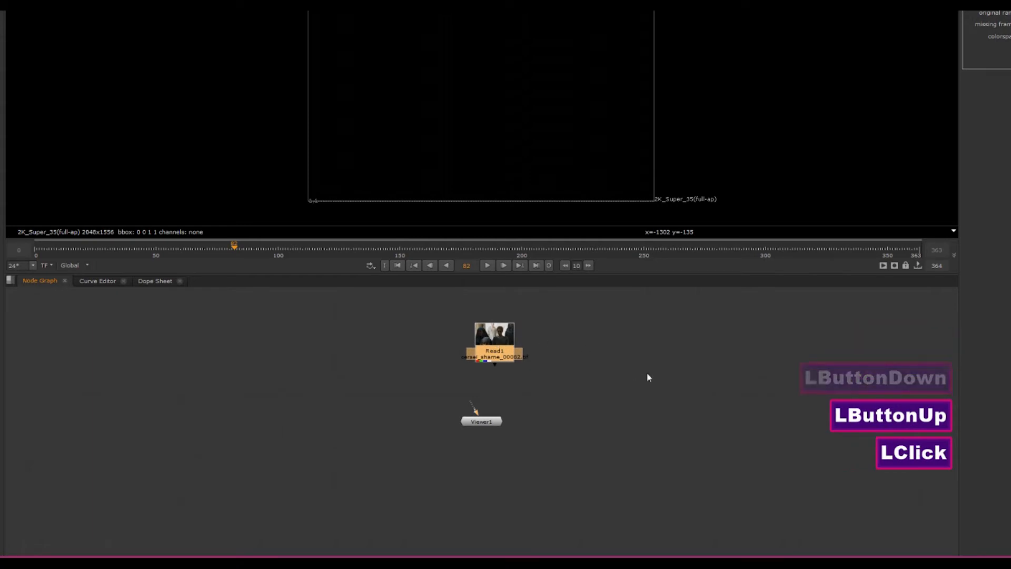
{"action": "key", "text": "1"}
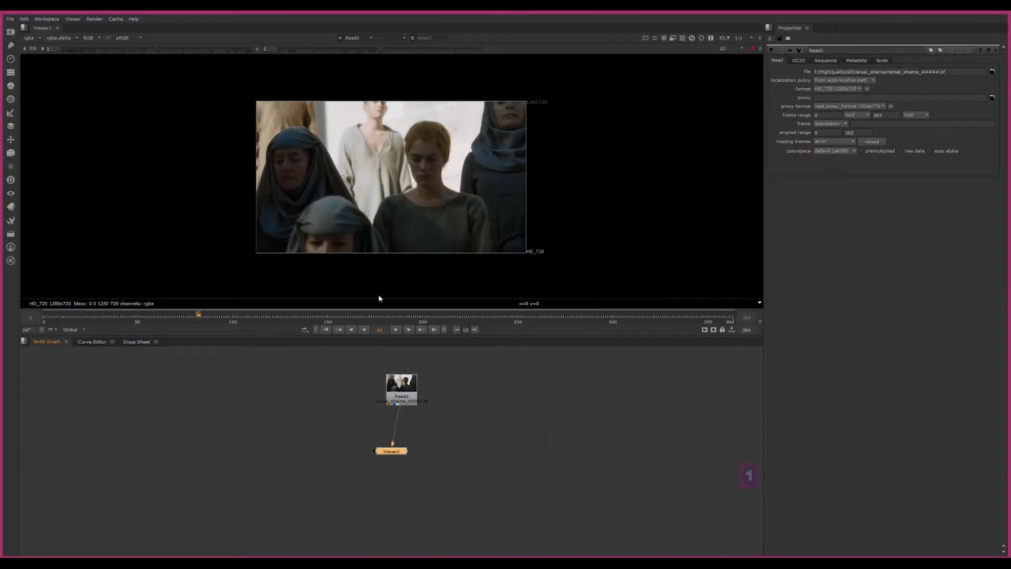
Step: Go to frame 113 and enlarge the viewer area by lowering its divider with the node graph
{"action": "left_click_drag", "start_coordinate": [227, 318], "coordinate": [257, 313]}
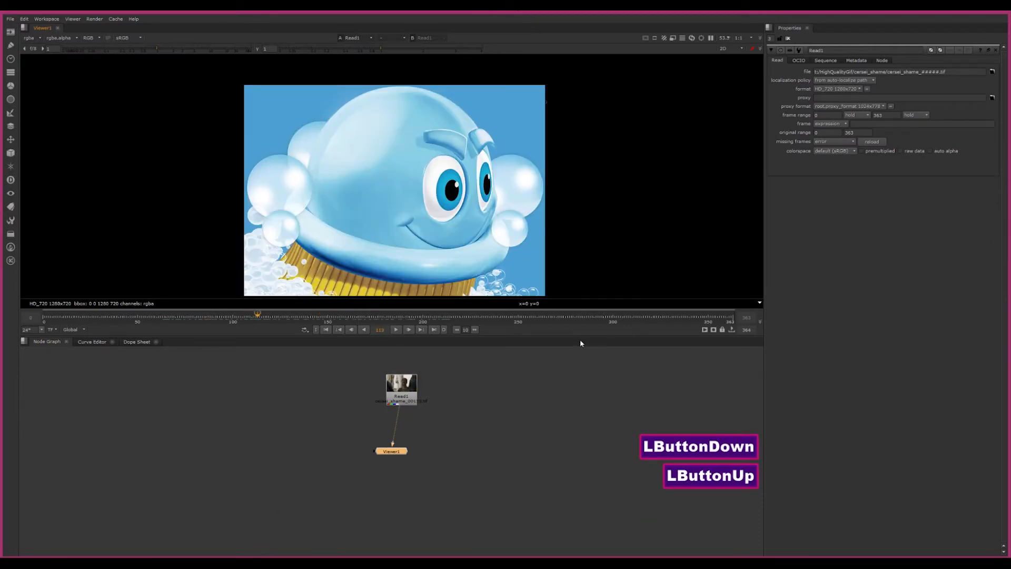
{"action": "left_click_drag", "start_coordinate": [574, 337], "coordinate": [552, 391]}
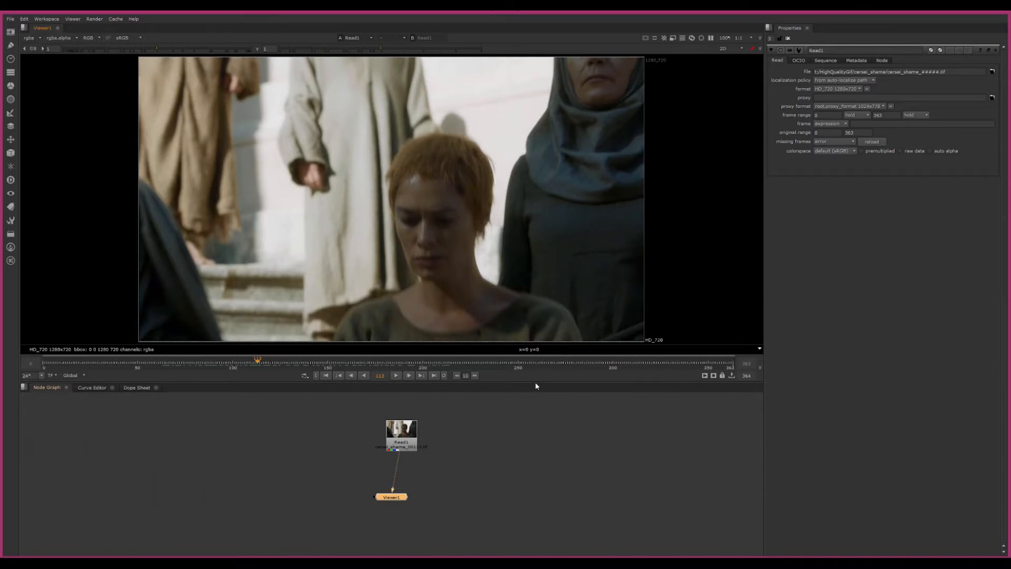
{"action": "left_click_drag", "start_coordinate": [535, 382], "coordinate": [533, 377]}
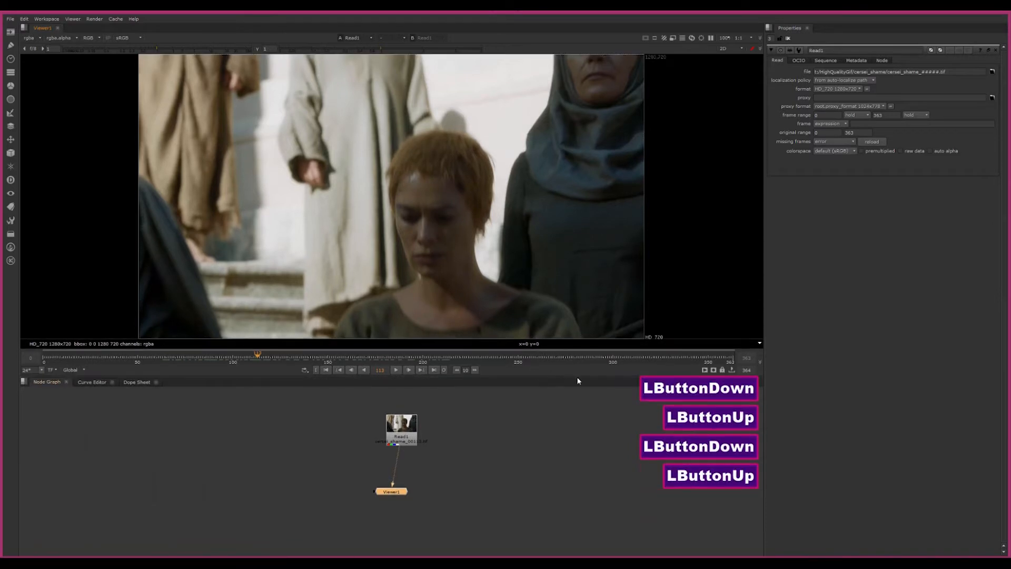
{"action": "left_click", "coordinate": [553, 438]}
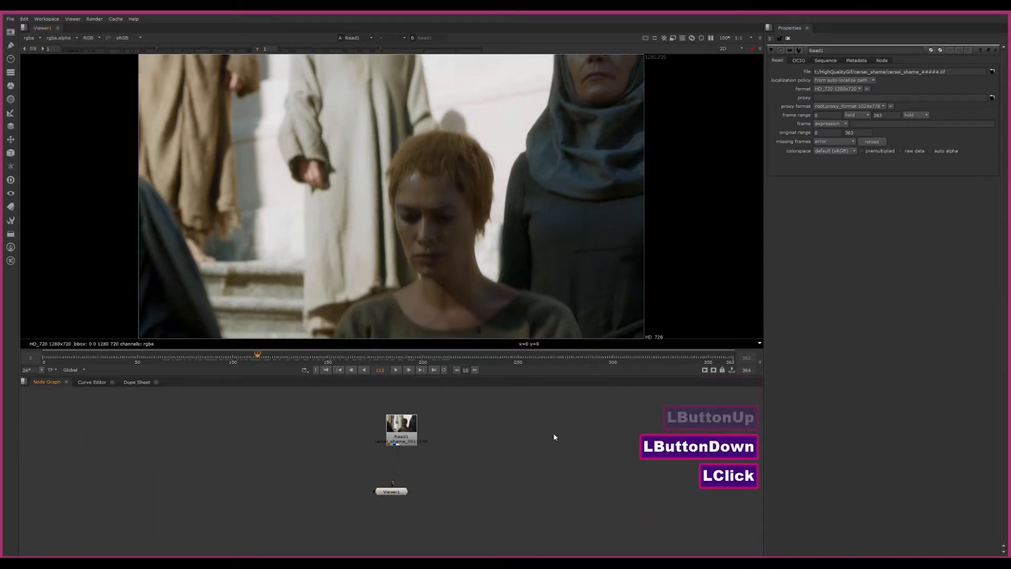
Step: Save the comp as cersaei-schame.nk in the t:/HighQualityGif/cersei_shame/ folder, including the .nk extension
{"action": "left_click", "coordinate": [13, 20]}
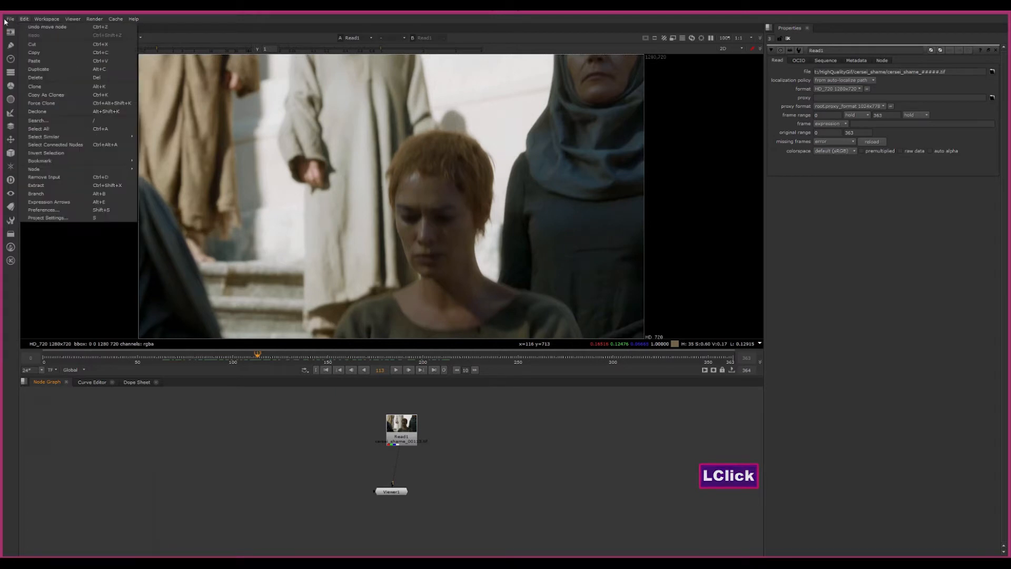
{"action": "left_click", "coordinate": [11, 19]}
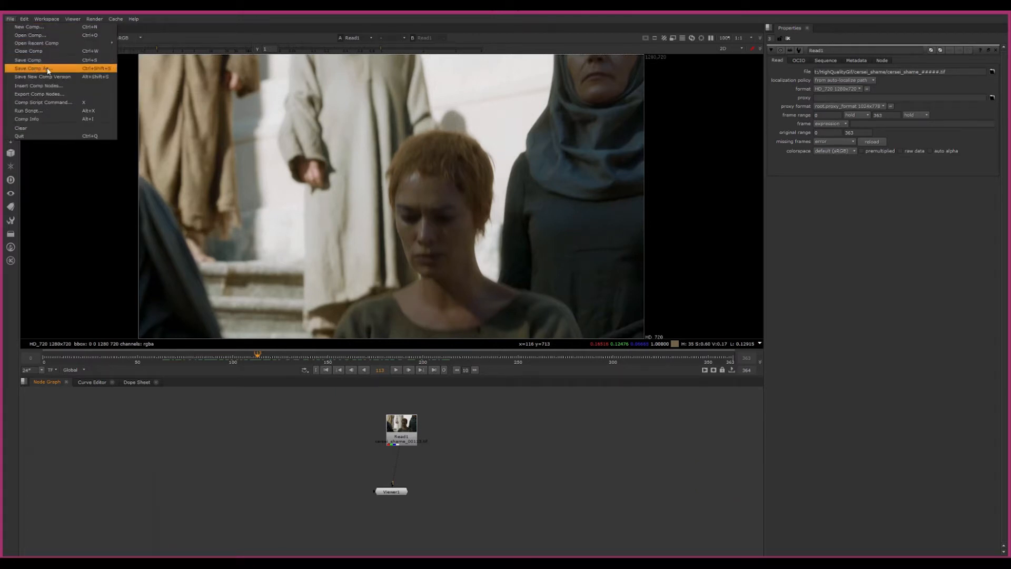
{"action": "left_click", "coordinate": [62, 72]}
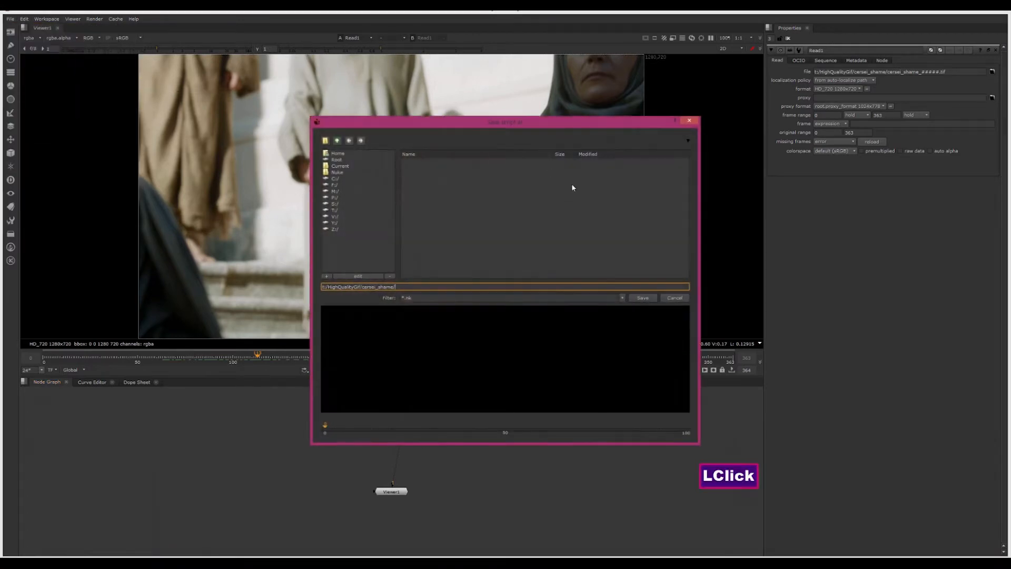
{"action": "left_click_drag", "start_coordinate": [442, 122], "coordinate": [419, 179]}
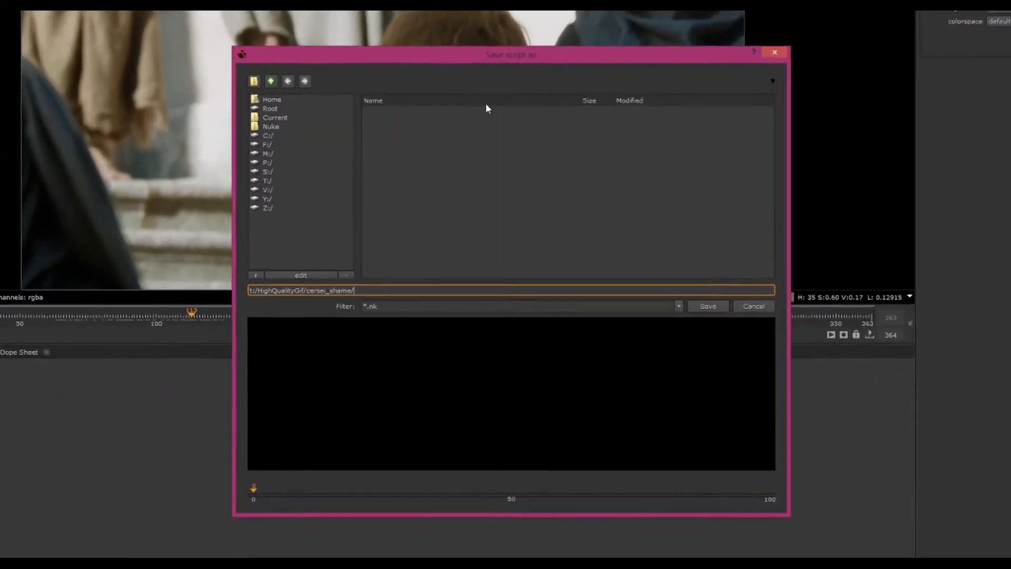
{"action": "left_click", "coordinate": [409, 288]}
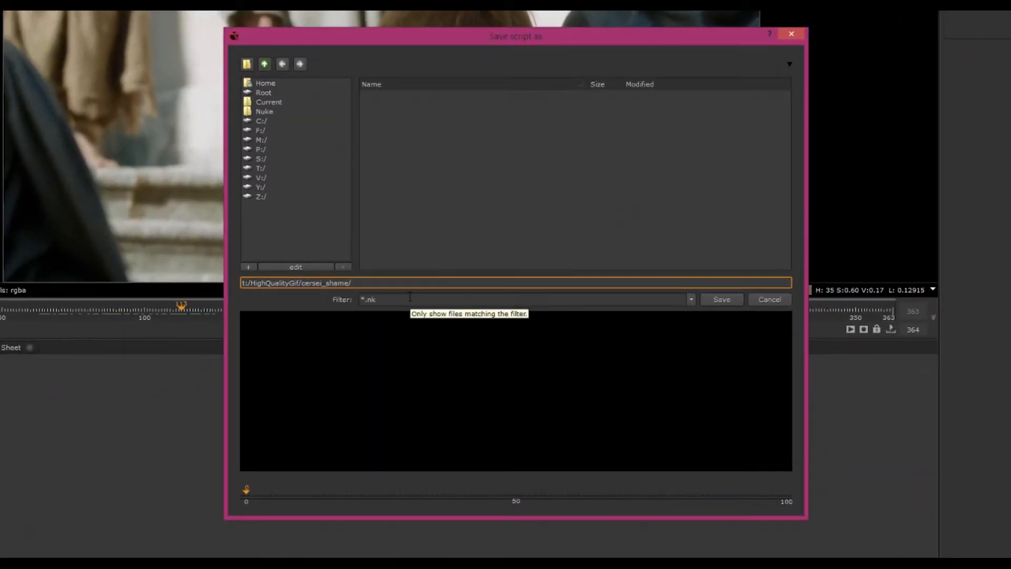
{"action": "type", "text": "cer"}
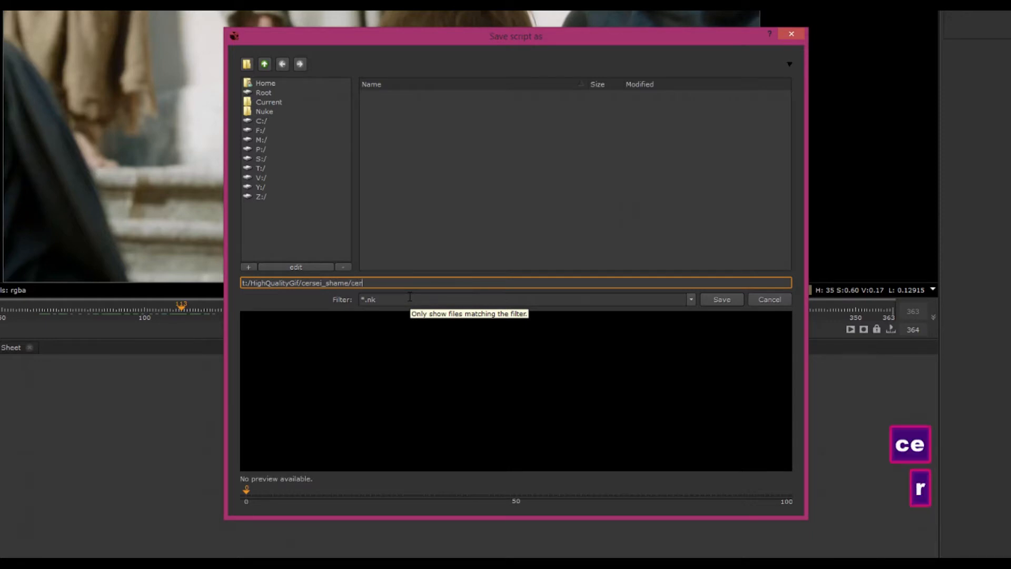
{"action": "type", "text": "saei"}
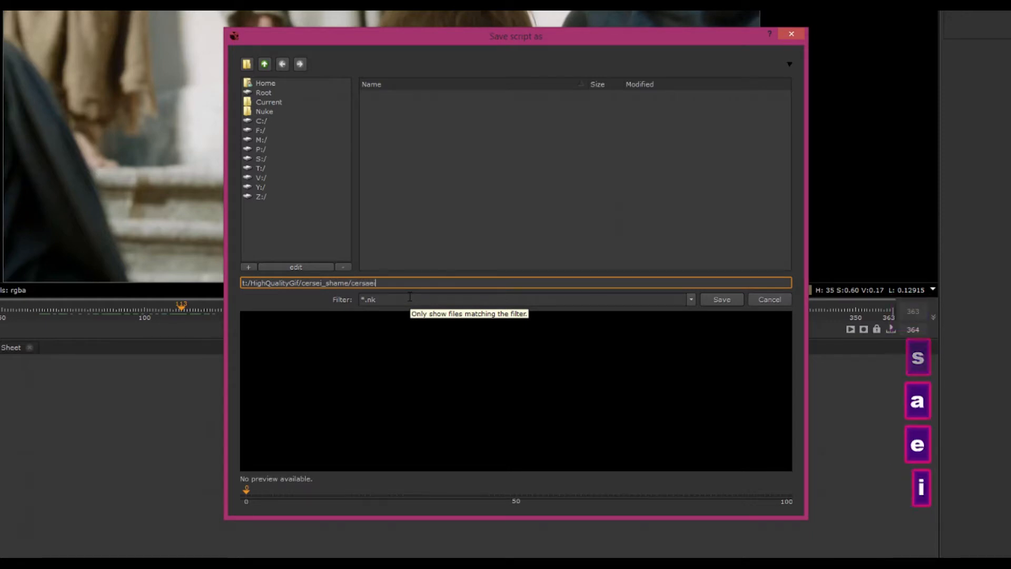
{"action": "type", "text": "-schame"}
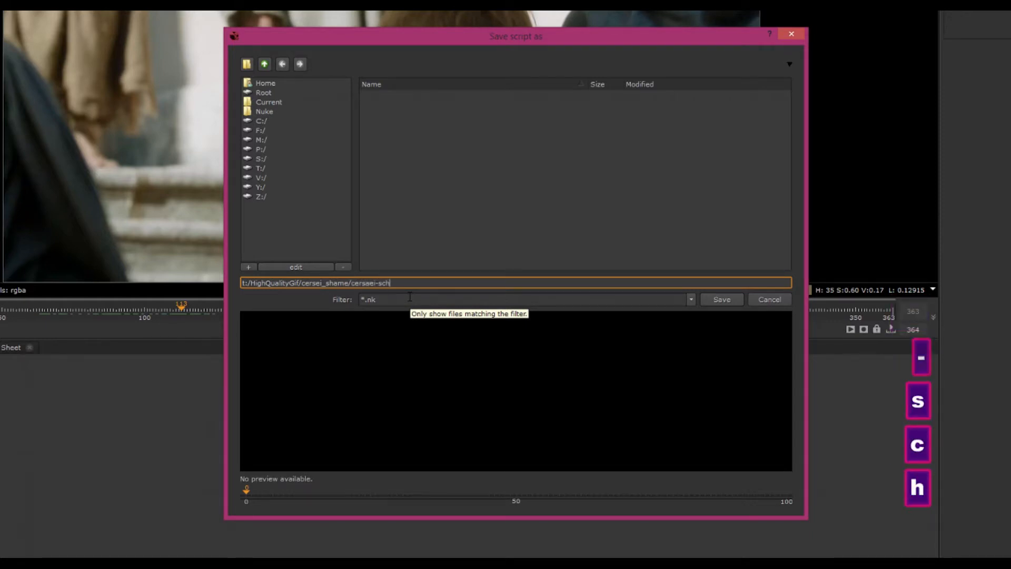
{"action": "type", "text": ".nk"}
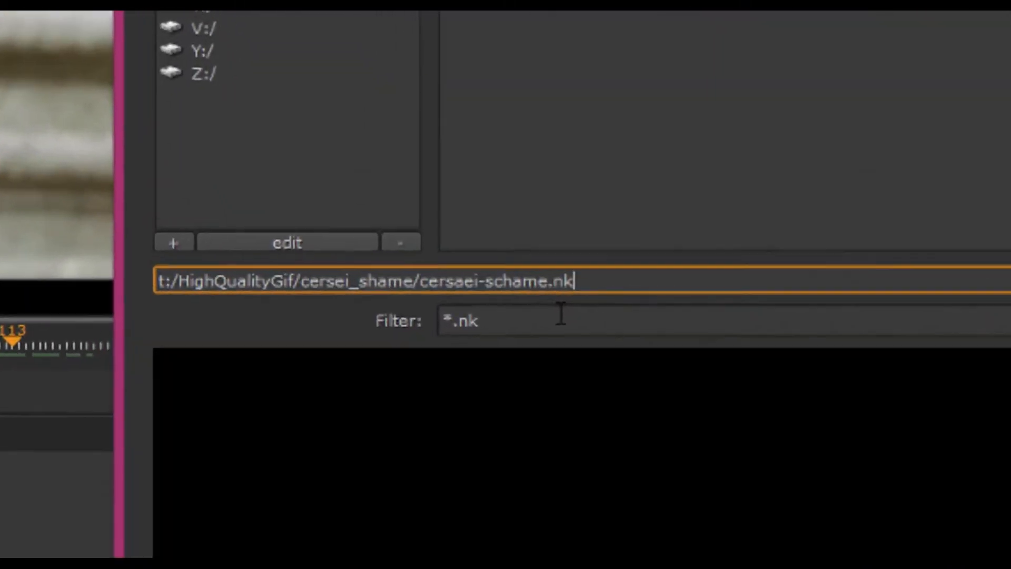
{"action": "double_click", "coordinate": [565, 281]}
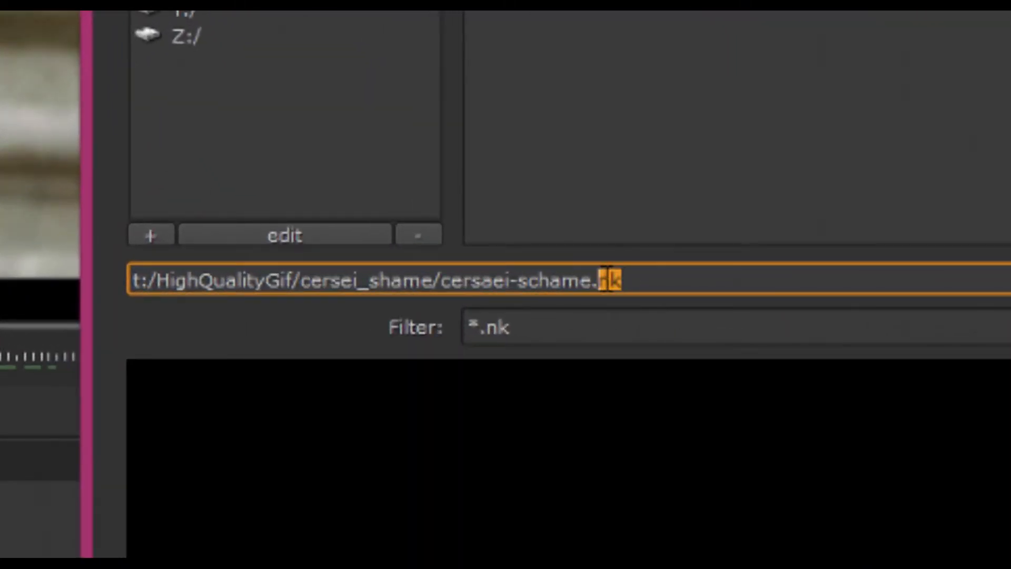
{"action": "mouse_move", "coordinate": [608, 279]}
{"action": "left_mouse_down"}
{"action": "mouse_move", "coordinate": [594, 280]}
{"action": "mouse_move", "coordinate": [629, 280]}
{"action": "mouse_move", "coordinate": [614, 281]}
{"action": "left_mouse_up"}
{"action": "left_click", "coordinate": [626, 281]}
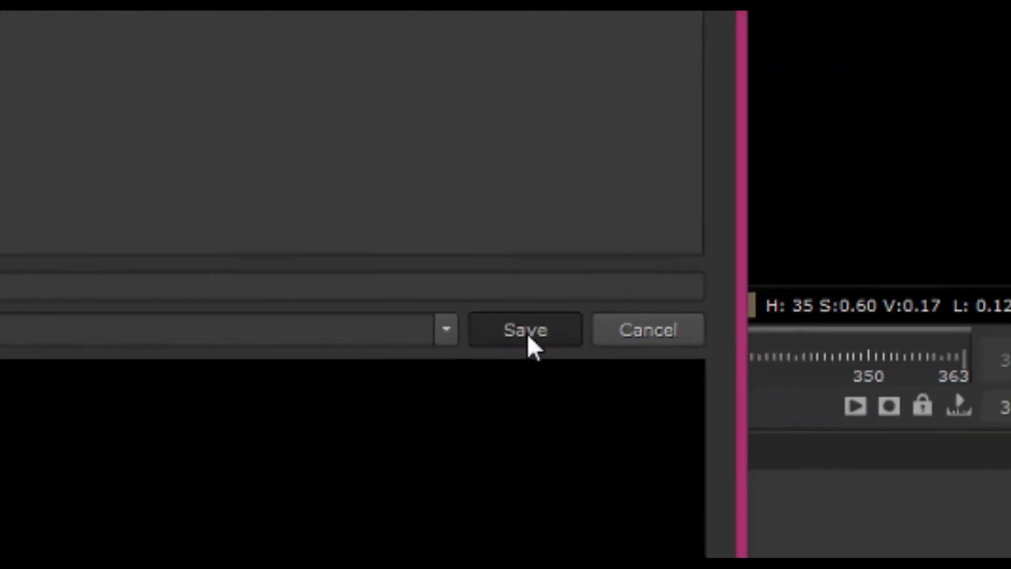
{"action": "left_click", "coordinate": [877, 329]}
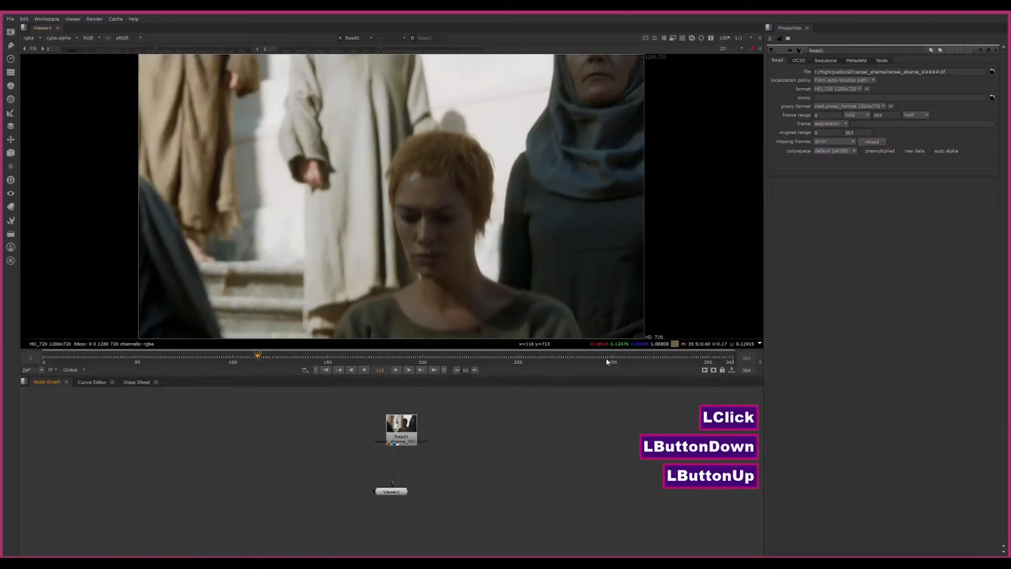
{"action": "left_click", "coordinate": [526, 413]}
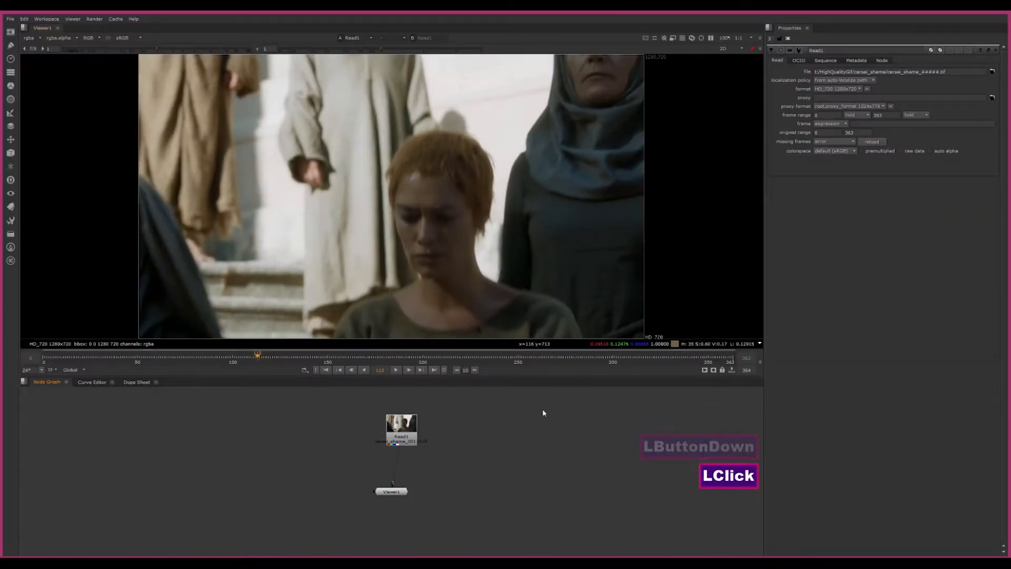
Step: Set the full size format in the project settings to HD_720 1280x720 and align the Read node above the Viewer node
{"action": "left_click", "coordinate": [394, 429]}
{"action": "left_click", "coordinate": [463, 479]}
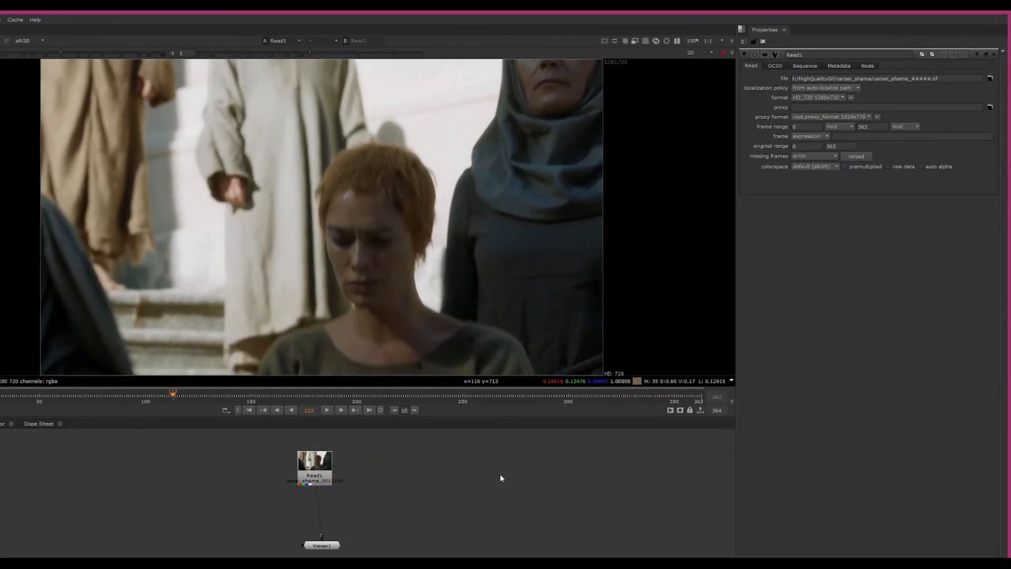
{"action": "key", "text": "s"}
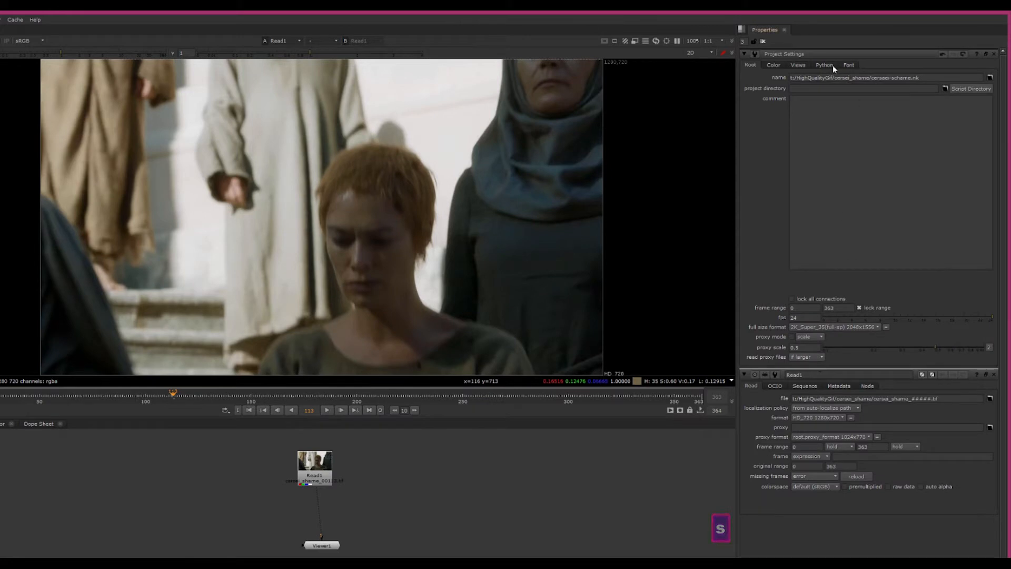
{"action": "left_click", "coordinate": [877, 327]}
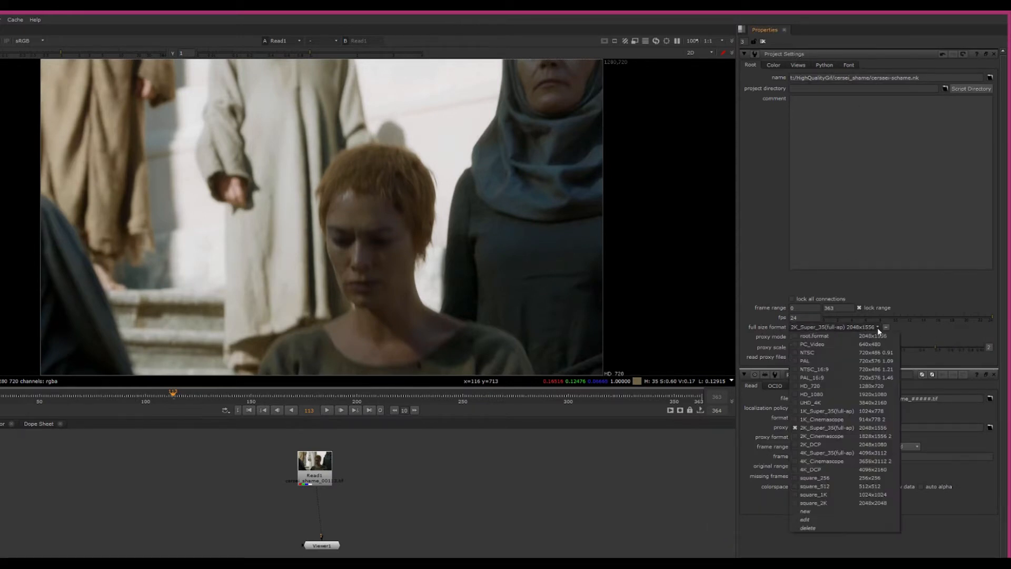
{"action": "left_click", "coordinate": [648, 471]}
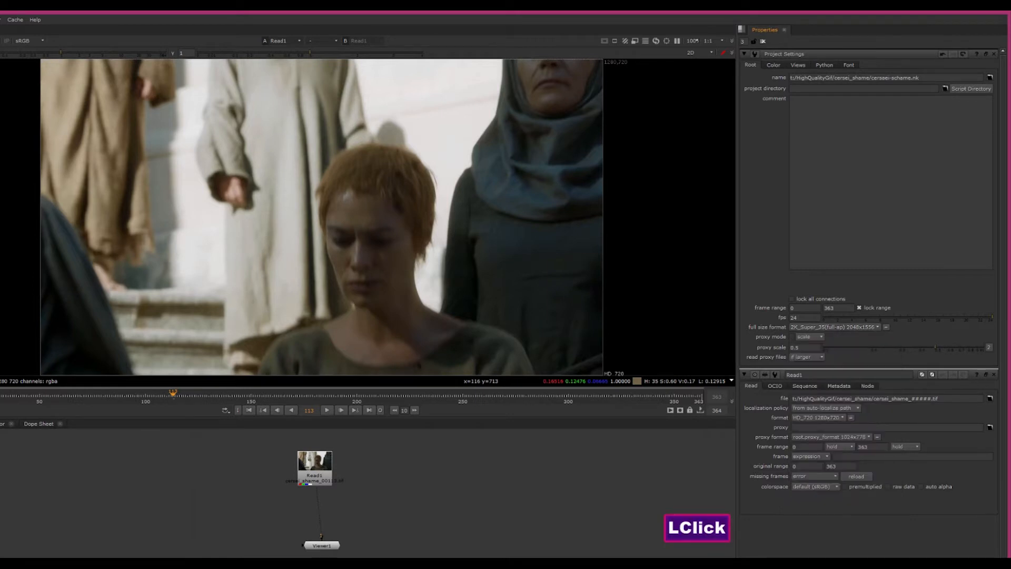
{"action": "left_click", "coordinate": [324, 479]}
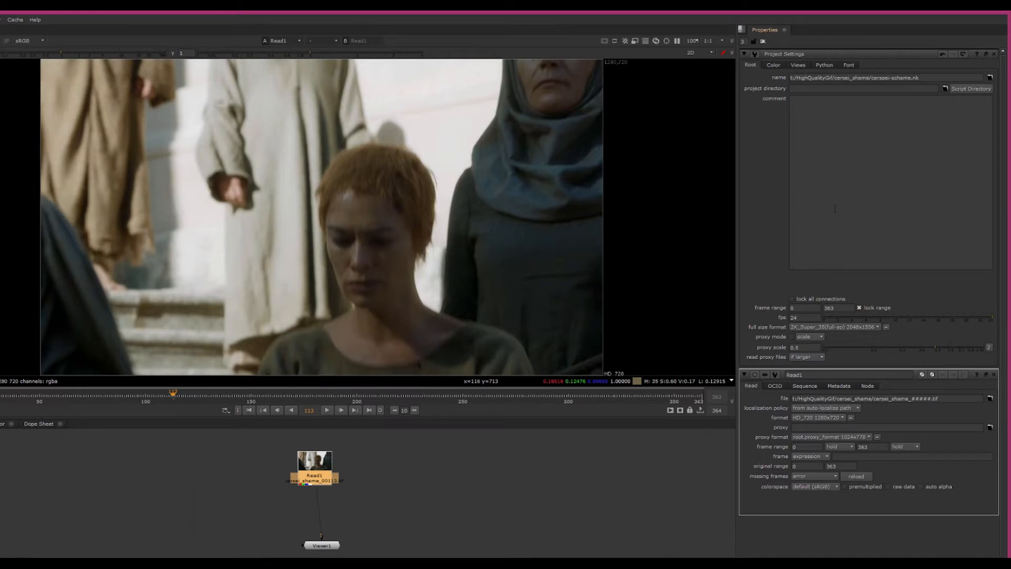
{"action": "left_click", "coordinate": [870, 329]}
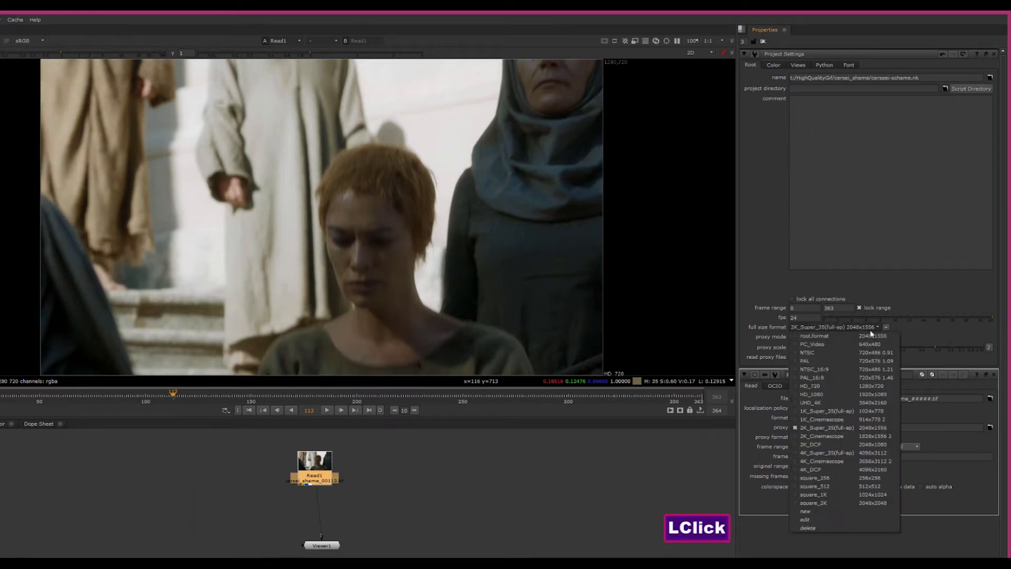
{"action": "left_click", "coordinate": [869, 388]}
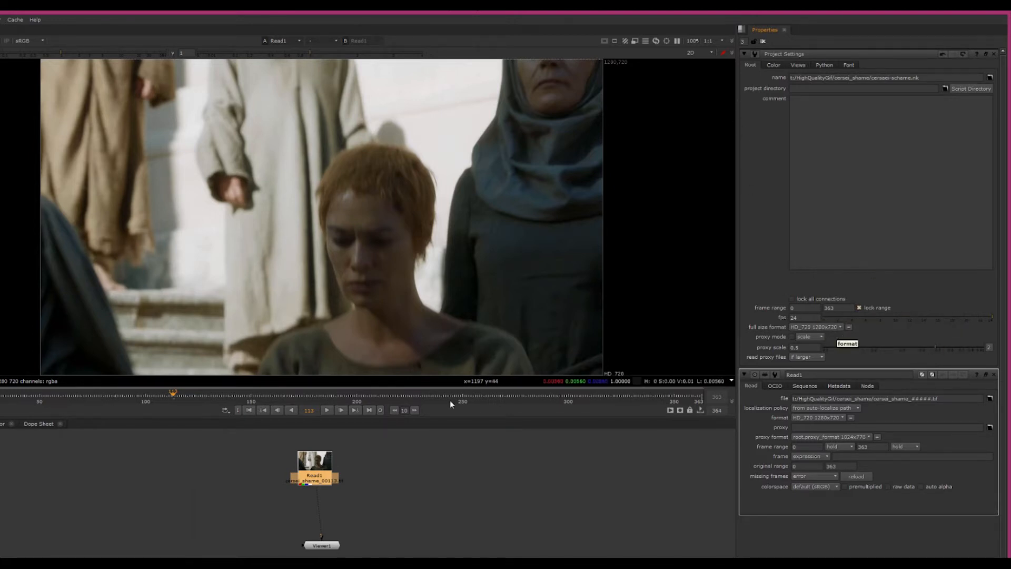
{"action": "left_click_drag", "start_coordinate": [315, 466], "coordinate": [321, 457]}
{"action": "left_click", "coordinate": [485, 479]}
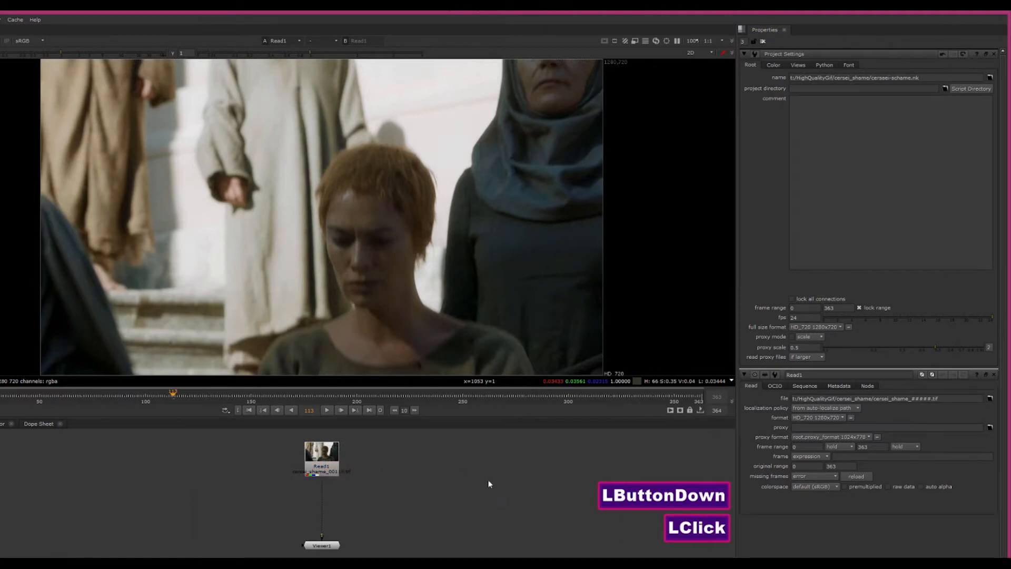
Step: Go to frame 117 and insert a Blur node between the Read and Viewer nodes, placed slightly below the Read node
{"action": "mouse_move", "coordinate": [199, 396]}
{"action": "left_mouse_down"}
{"action": "mouse_move", "coordinate": [156, 396]}
{"action": "mouse_move", "coordinate": [586, 380]}
{"action": "mouse_move", "coordinate": [181, 395]}
{"action": "left_mouse_up"}
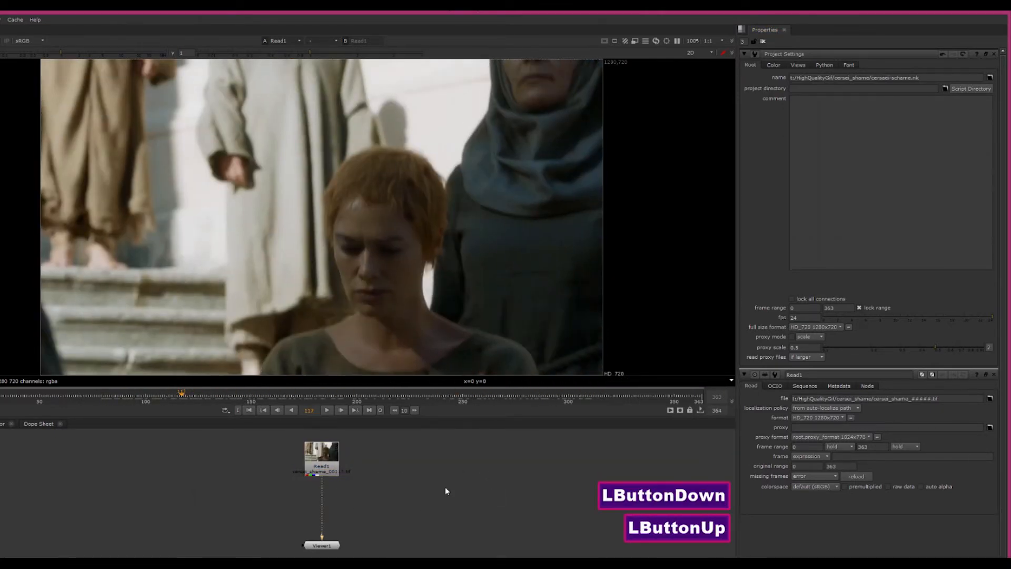
{"action": "left_click", "coordinate": [445, 490]}
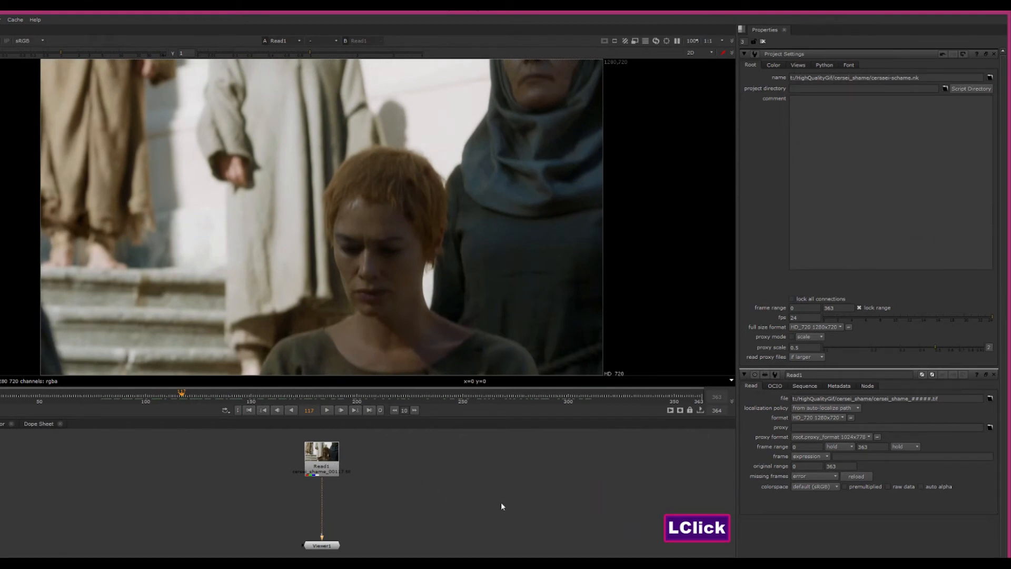
{"action": "left_click", "coordinate": [322, 459]}
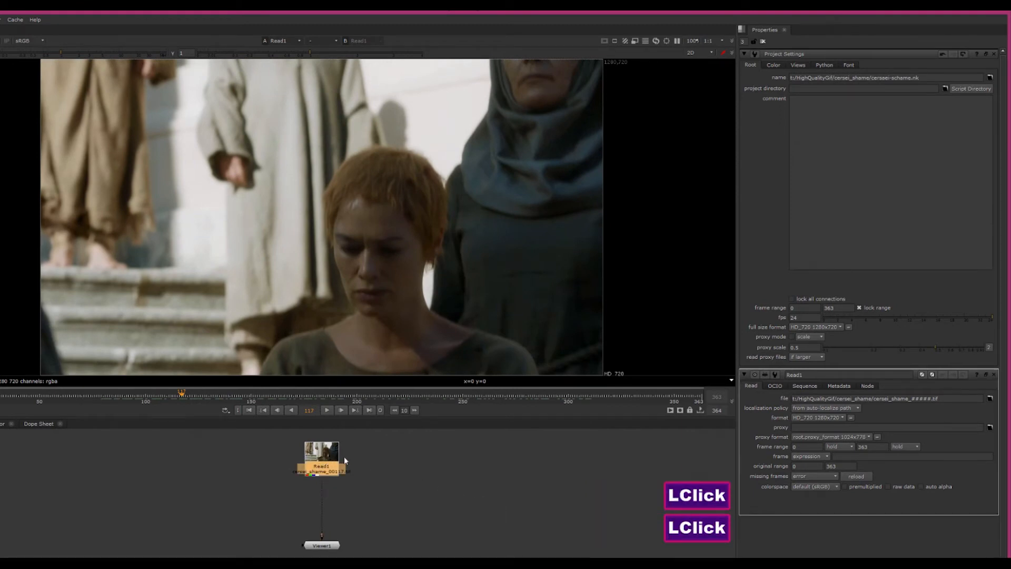
{"action": "key", "text": "Tab"}
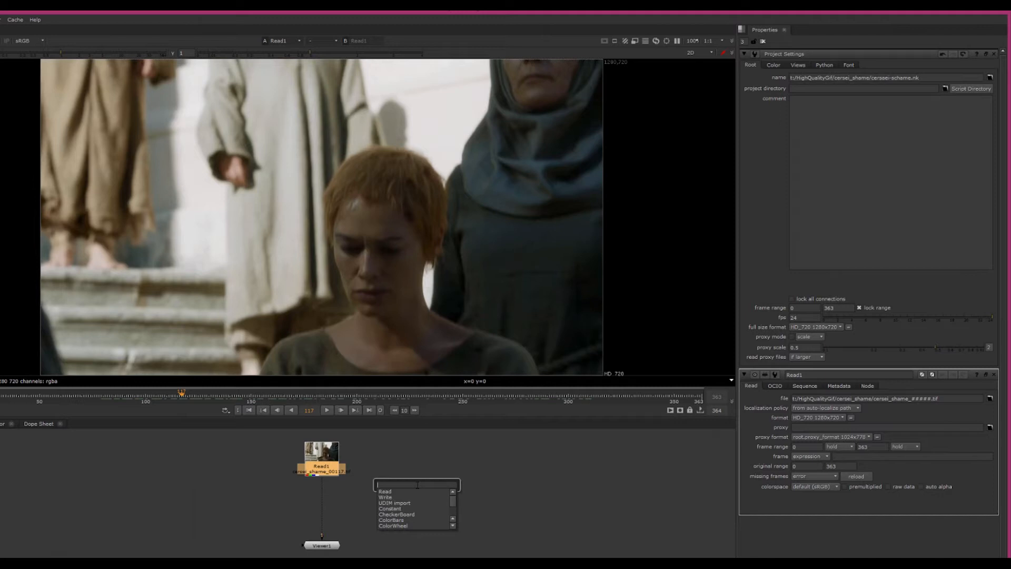
{"action": "type", "text": "bl"}
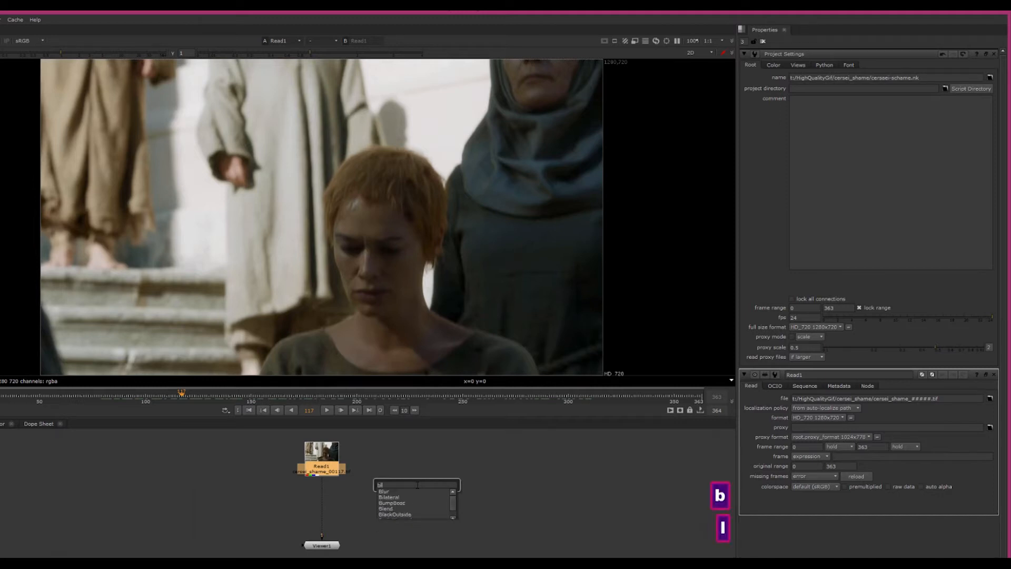
{"action": "key", "text": "Down"}
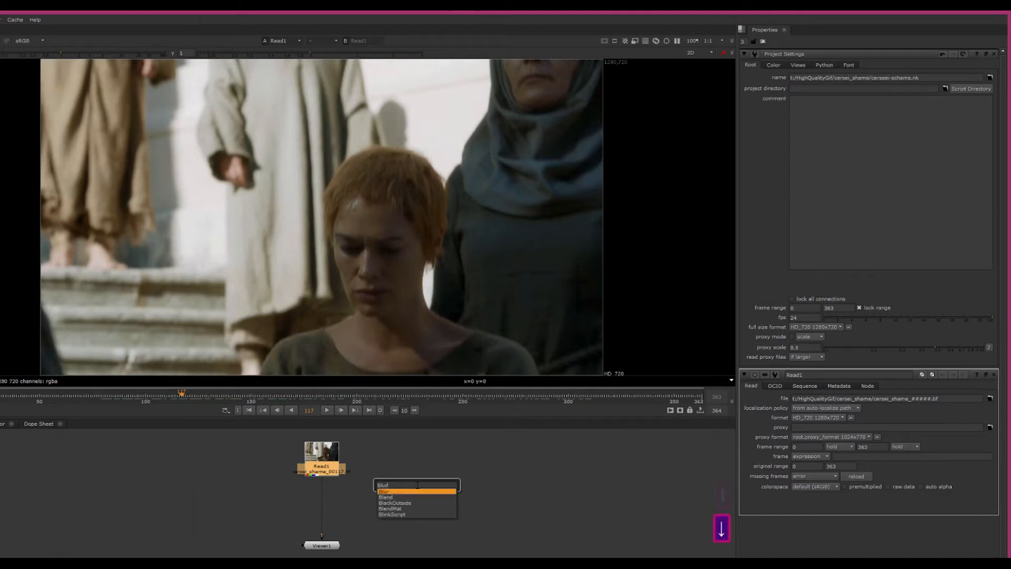
{"action": "key", "text": "Return"}
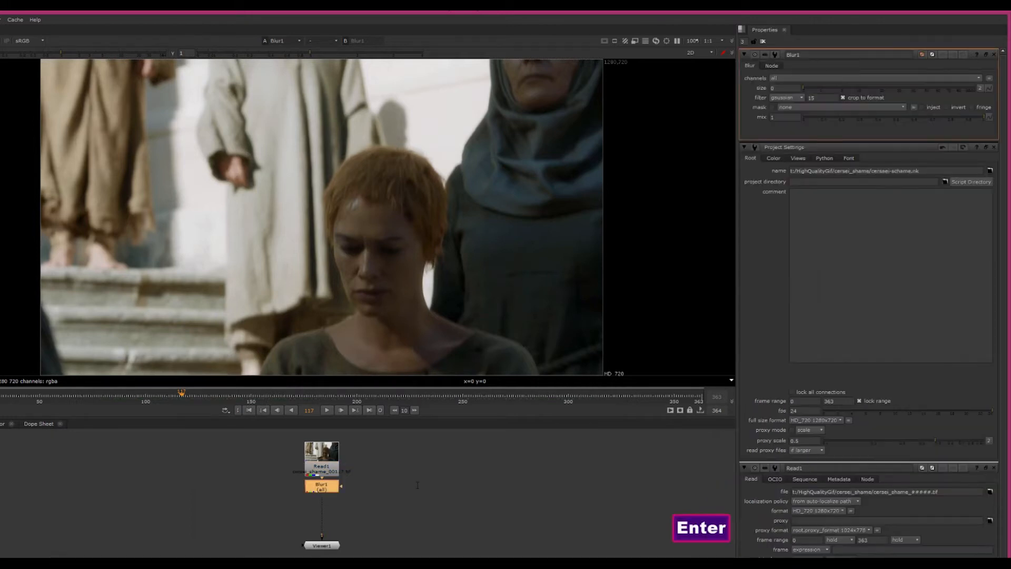
{"action": "left_click_drag", "start_coordinate": [325, 488], "coordinate": [319, 508]}
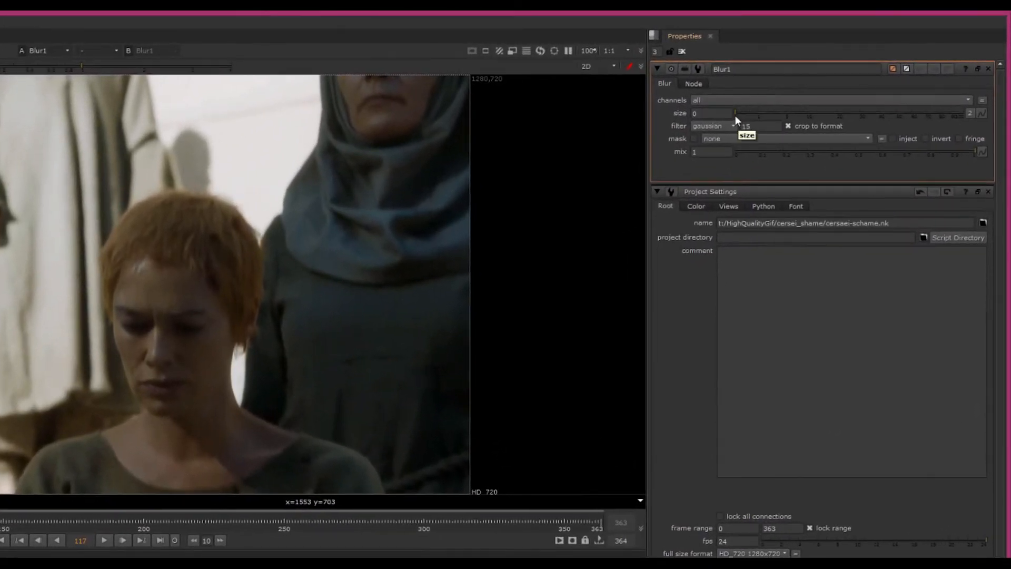
Step: Set the Blur node's size to 46 and shift the node slightly sideways out of line with the Read node
{"action": "left_click_drag", "start_coordinate": [734, 112], "coordinate": [868, 116]}
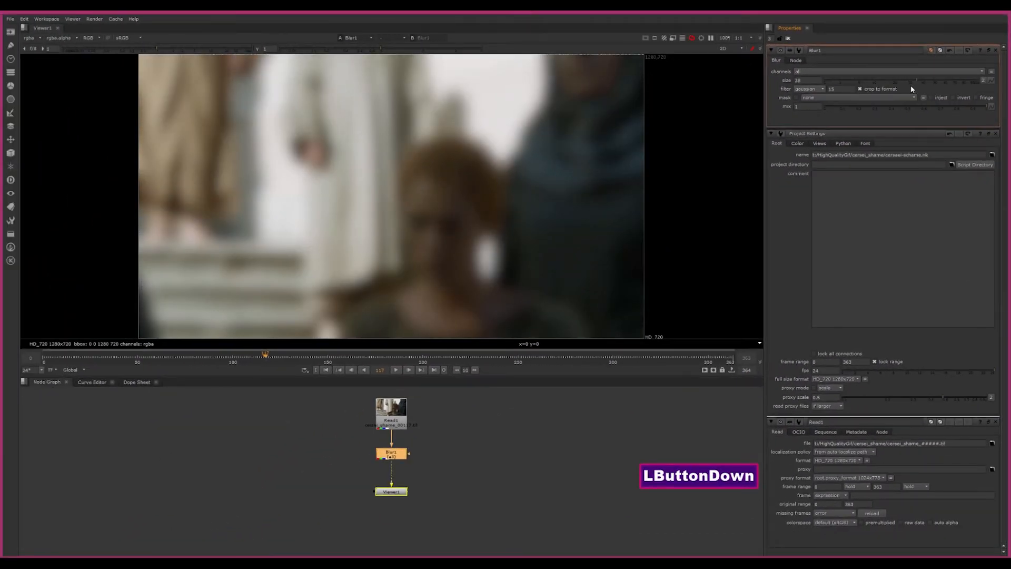
{"action": "left_click_drag", "start_coordinate": [911, 86], "coordinate": [928, 87]}
{"action": "left_click_drag", "start_coordinate": [390, 454], "coordinate": [408, 454]}
Step: Go to frame 127, zoom in and out on the blurred image, and fit it back to the viewer
{"action": "mouse_move", "coordinate": [272, 366]}
{"action": "left_mouse_down"}
{"action": "mouse_move", "coordinate": [330, 352]}
{"action": "mouse_move", "coordinate": [481, 356]}
{"action": "mouse_move", "coordinate": [153, 357]}
{"action": "mouse_move", "coordinate": [285, 358]}
{"action": "left_mouse_up"}
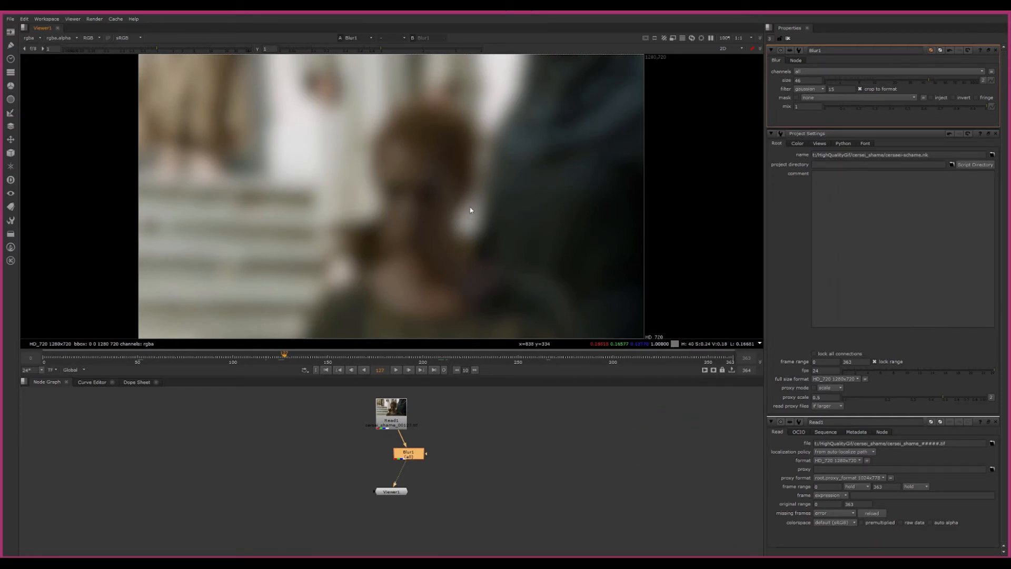
{"action": "scroll", "coordinate": [470, 209], "scroll_direction": "down", "scroll_amount": 3}
{"action": "scroll", "coordinate": [458, 208], "scroll_direction": "up", "scroll_amount": 3}
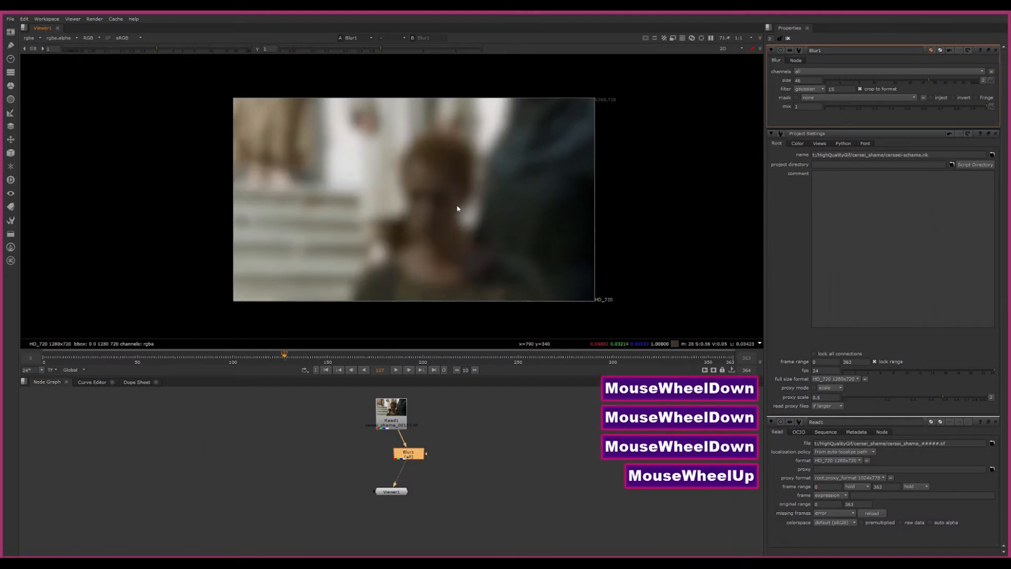
{"action": "scroll", "coordinate": [458, 208], "scroll_direction": "up", "scroll_amount": 3}
{"action": "scroll", "coordinate": [462, 206], "scroll_direction": "down", "scroll_amount": 5}
{"action": "scroll", "coordinate": [463, 206], "scroll_direction": "up", "scroll_amount": 5}
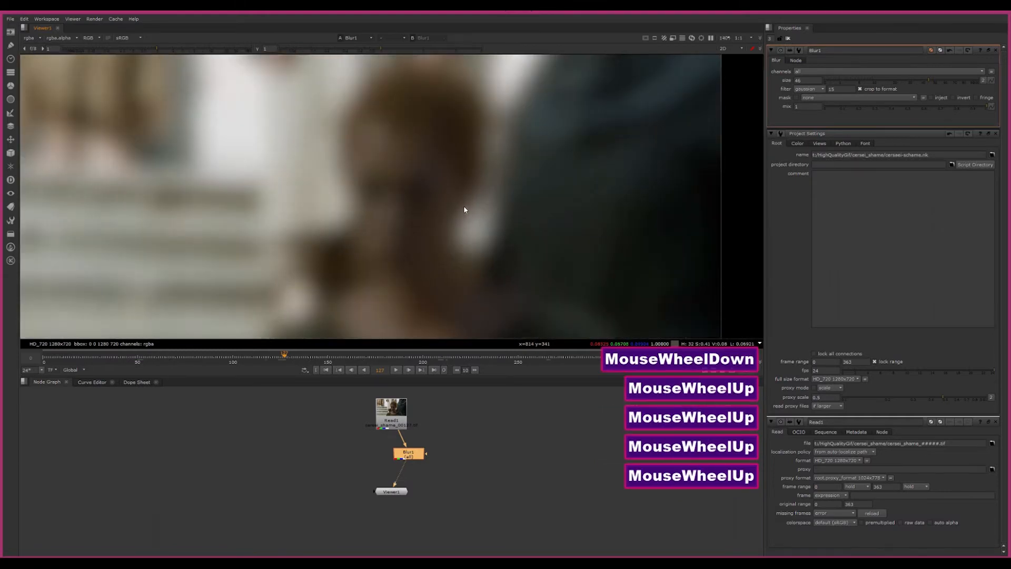
{"action": "middle_click", "coordinate": [477, 182]}
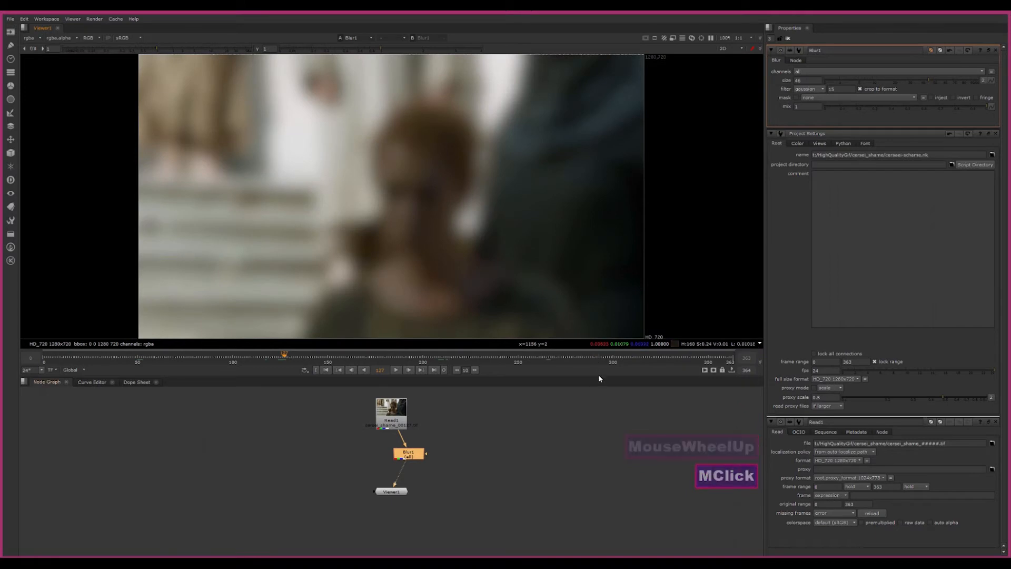
Step: Resize the viewer area with its node graph divider, zooming into the image and fitting it back to the viewer at 100%
{"action": "left_click_drag", "start_coordinate": [598, 375], "coordinate": [633, 484]}
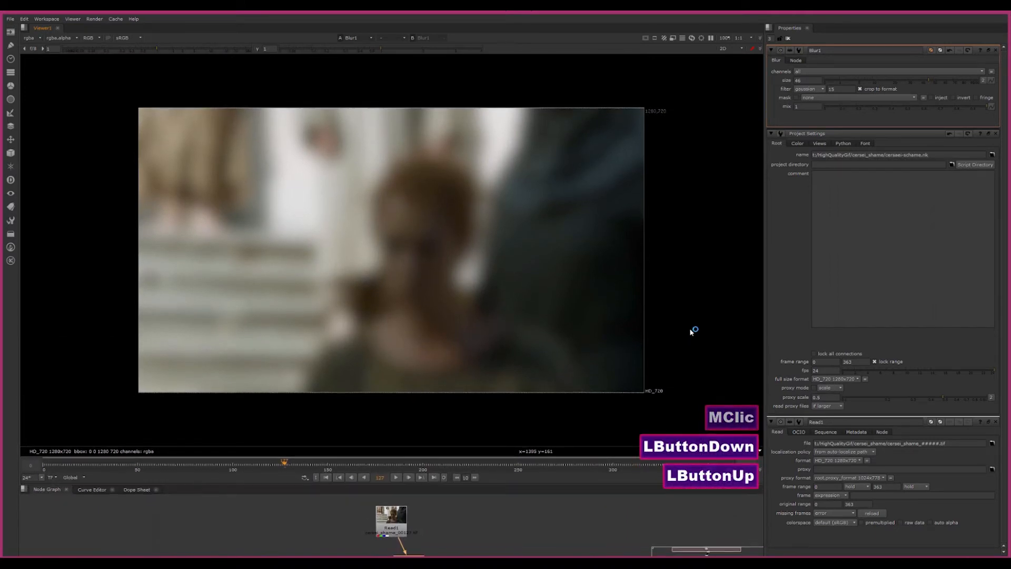
{"action": "middle_click", "coordinate": [669, 268]}
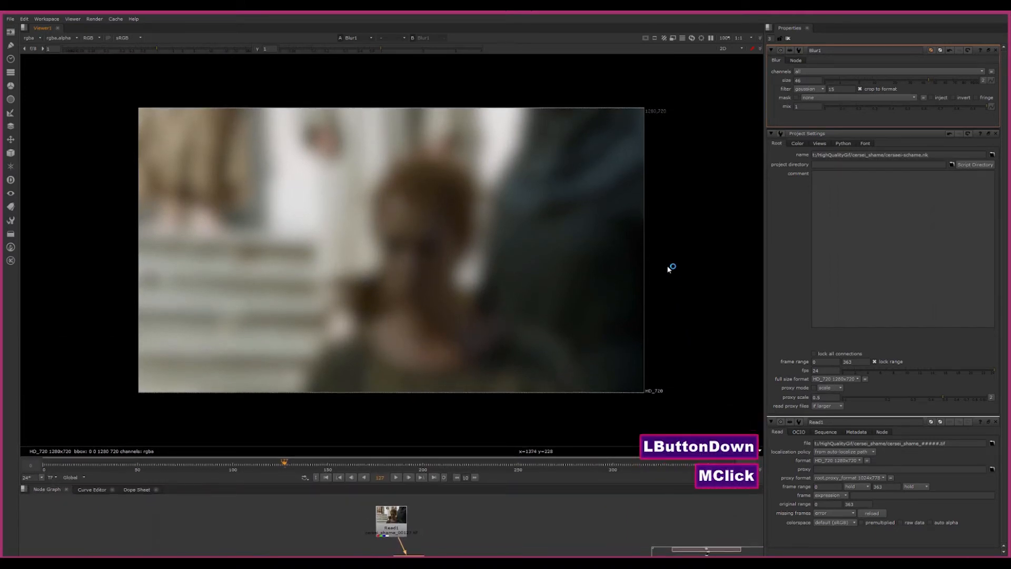
{"action": "middle_click", "coordinate": [667, 185]}
{"action": "scroll", "coordinate": [517, 228], "scroll_direction": "up", "scroll_amount": 3}
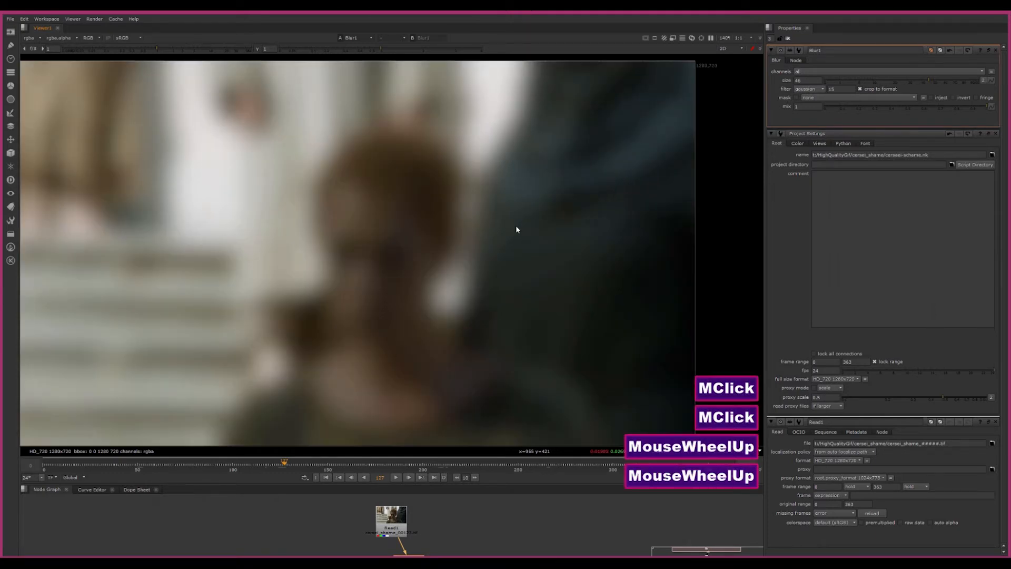
{"action": "scroll", "coordinate": [516, 227], "scroll_direction": "down", "scroll_amount": 1}
{"action": "middle_click", "coordinate": [684, 109]}
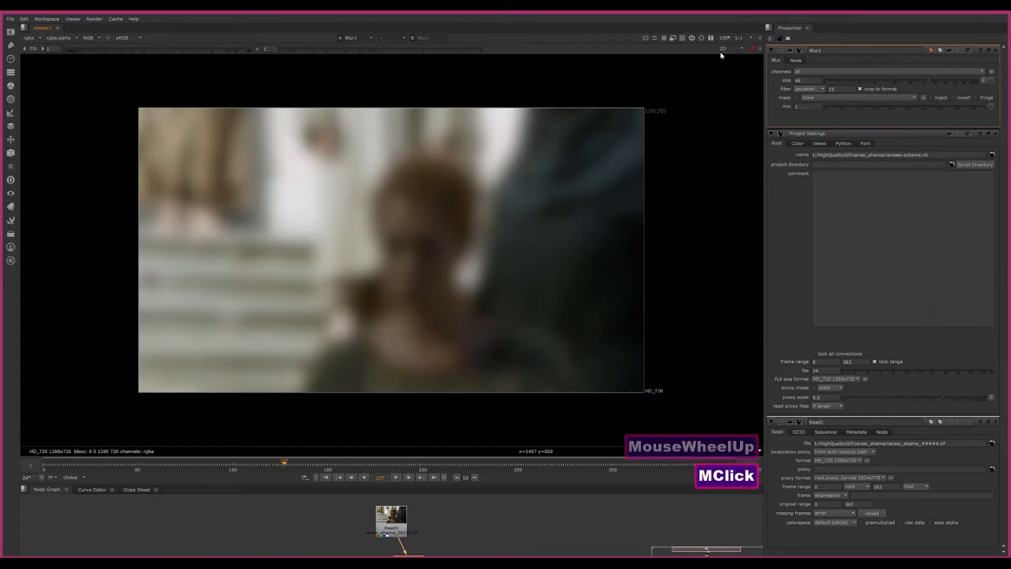
{"action": "left_click_drag", "start_coordinate": [628, 483], "coordinate": [592, 303]}
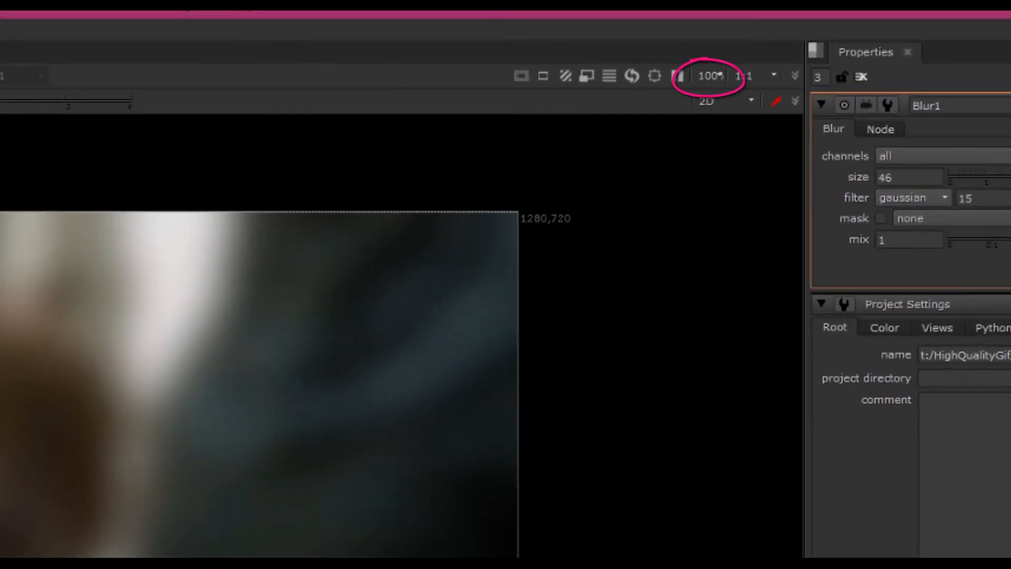
Step: Zoom in and out around different parts of the blurred image and return the viewer to 100%
{"action": "scroll", "coordinate": [330, 337], "scroll_direction": "up", "scroll_amount": 7}
{"action": "scroll", "coordinate": [347, 369], "scroll_direction": "down", "scroll_amount": 3}
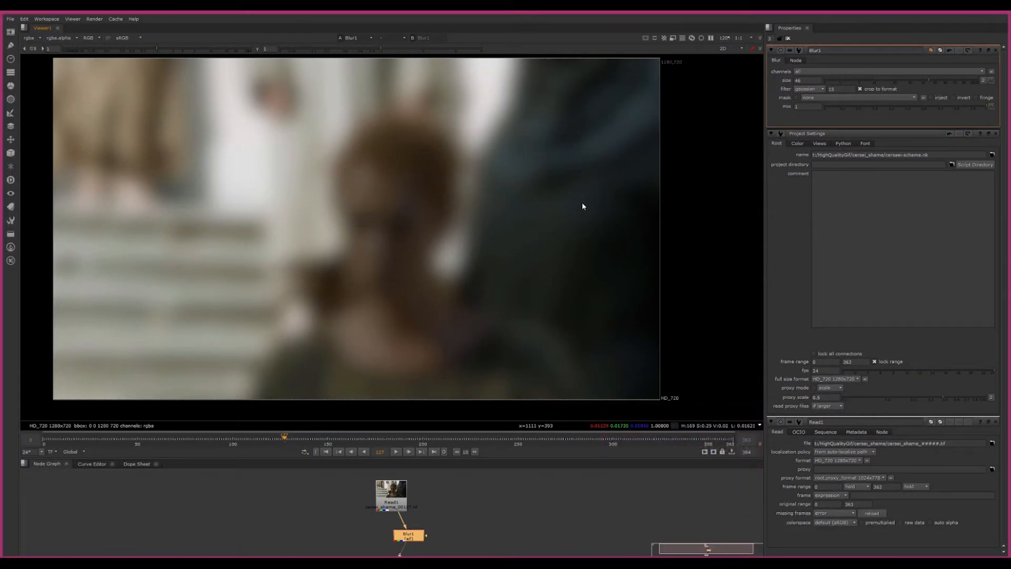
{"action": "scroll", "coordinate": [570, 200], "scroll_direction": "up", "scroll_amount": 1}
{"action": "scroll", "coordinate": [379, 210], "scroll_direction": "down", "scroll_amount": 1}
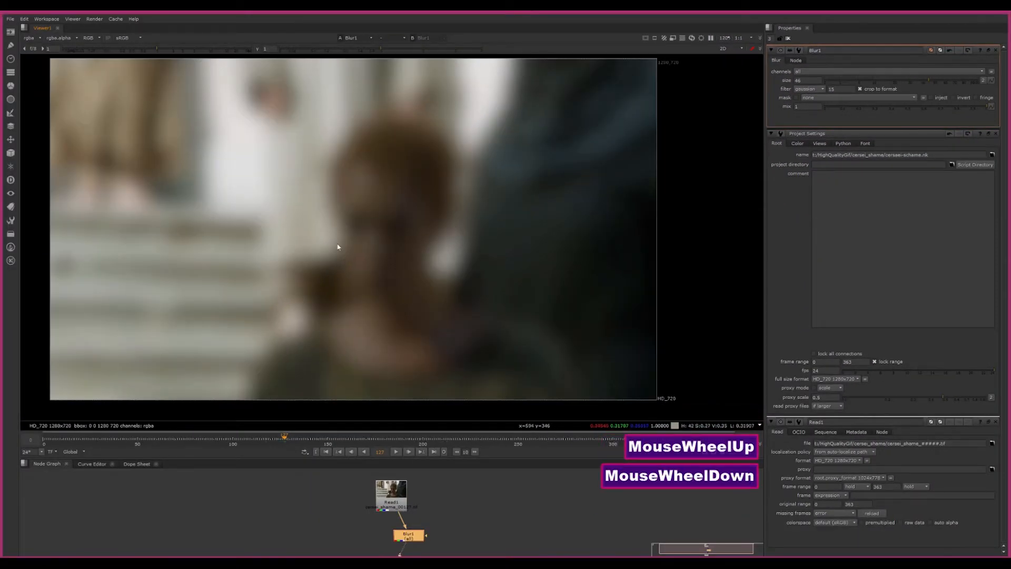
{"action": "scroll", "coordinate": [368, 253], "scroll_direction": "up", "scroll_amount": 5}
{"action": "scroll", "coordinate": [382, 264], "scroll_direction": "down", "scroll_amount": 5}
{"action": "middle_click", "coordinate": [482, 350]}
{"action": "scroll", "coordinate": [483, 351], "scroll_direction": "up", "scroll_amount": 1}
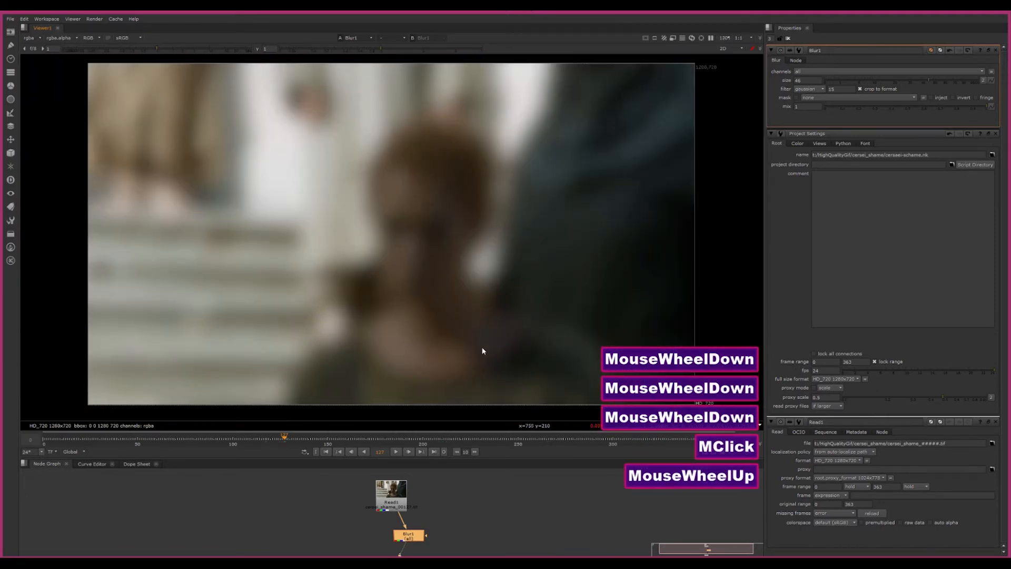
{"action": "scroll", "coordinate": [567, 245], "scroll_direction": "down", "scroll_amount": 1}
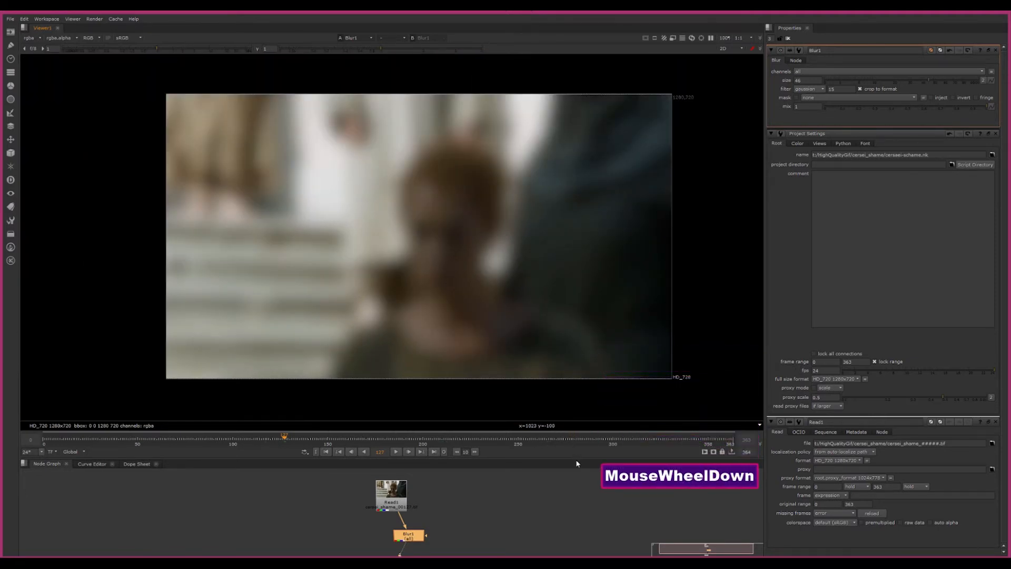
Step: Enlarge the node graph area by raising its divider, and zoom and pan until the Read, Blur and Viewer nodes are framed
{"action": "left_click_drag", "start_coordinate": [575, 459], "coordinate": [474, 366]}
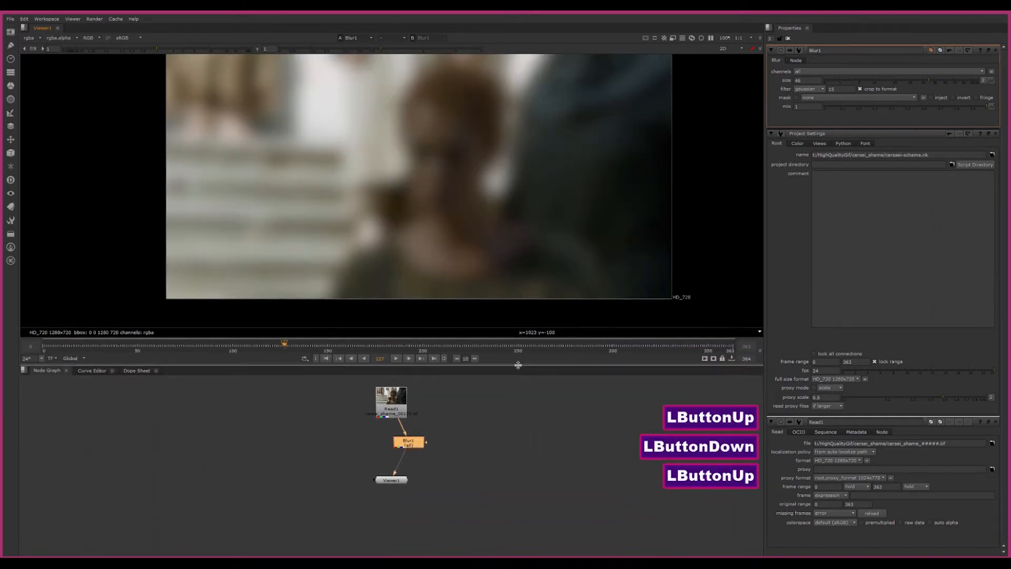
{"action": "scroll", "coordinate": [462, 429], "scroll_direction": "up", "scroll_amount": 2}
{"action": "scroll", "coordinate": [461, 428], "scroll_direction": "up", "scroll_amount": 5}
{"action": "scroll", "coordinate": [464, 428], "scroll_direction": "down", "scroll_amount": 7}
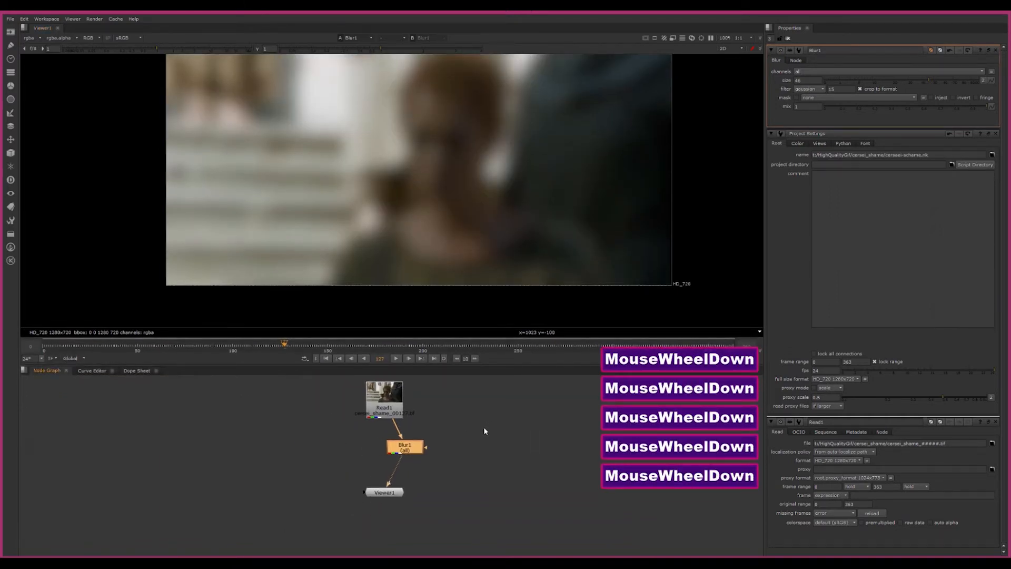
{"action": "middle_click_drag", "start_coordinate": [452, 420], "coordinate": [413, 431]}
{"action": "scroll", "coordinate": [409, 432], "scroll_direction": "up", "scroll_amount": 5}
{"action": "scroll", "coordinate": [413, 431], "scroll_direction": "down", "scroll_amount": 3}
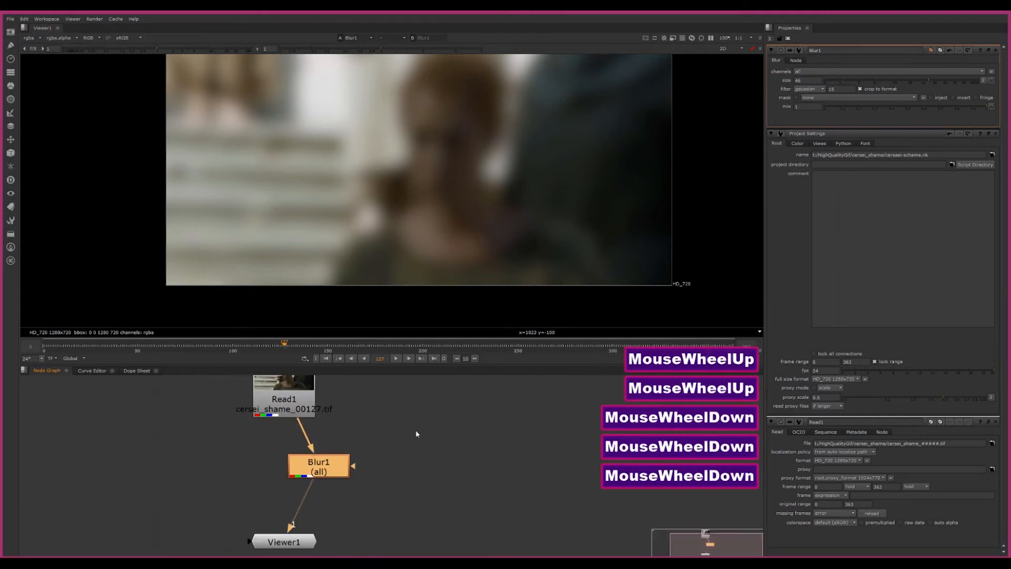
{"action": "middle_click", "coordinate": [426, 432]}
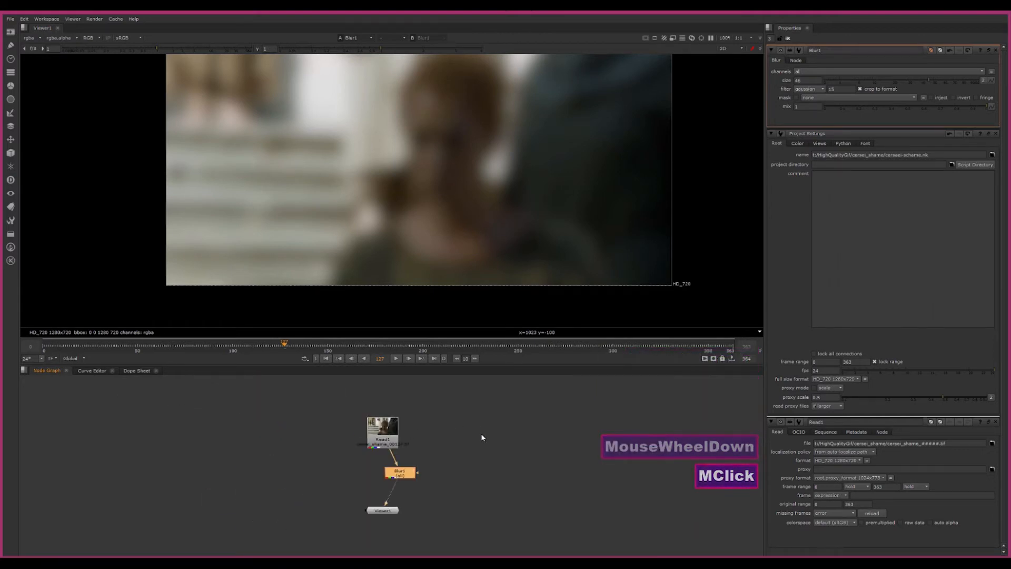
{"action": "scroll", "coordinate": [443, 460], "scroll_direction": "up", "scroll_amount": 1}
{"action": "scroll", "coordinate": [441, 457], "scroll_direction": "up", "scroll_amount": 1}
{"action": "middle_click_drag", "start_coordinate": [439, 457], "coordinate": [356, 449]}
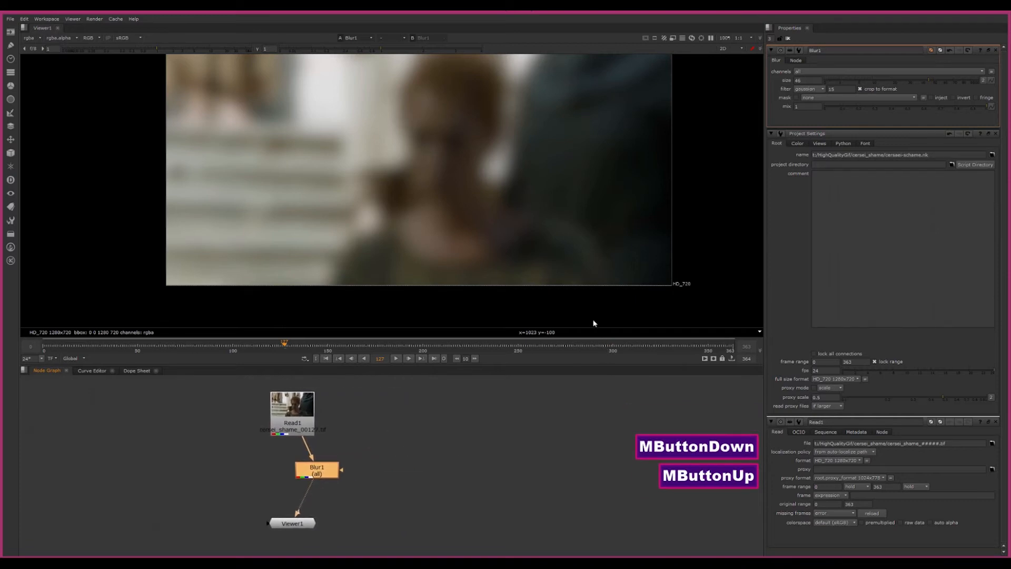
Step: Frame the whole image in the viewer at a reduced zoom and enlarge the viewer area slightly by lowering its divider
{"action": "middle_click_drag", "start_coordinate": [695, 226], "coordinate": [668, 237]}
{"action": "scroll", "coordinate": [675, 265], "scroll_direction": "down", "scroll_amount": 1}
{"action": "scroll", "coordinate": [675, 265], "scroll_direction": "up", "scroll_amount": 1}
{"action": "scroll", "coordinate": [665, 247], "scroll_direction": "down", "scroll_amount": 1}
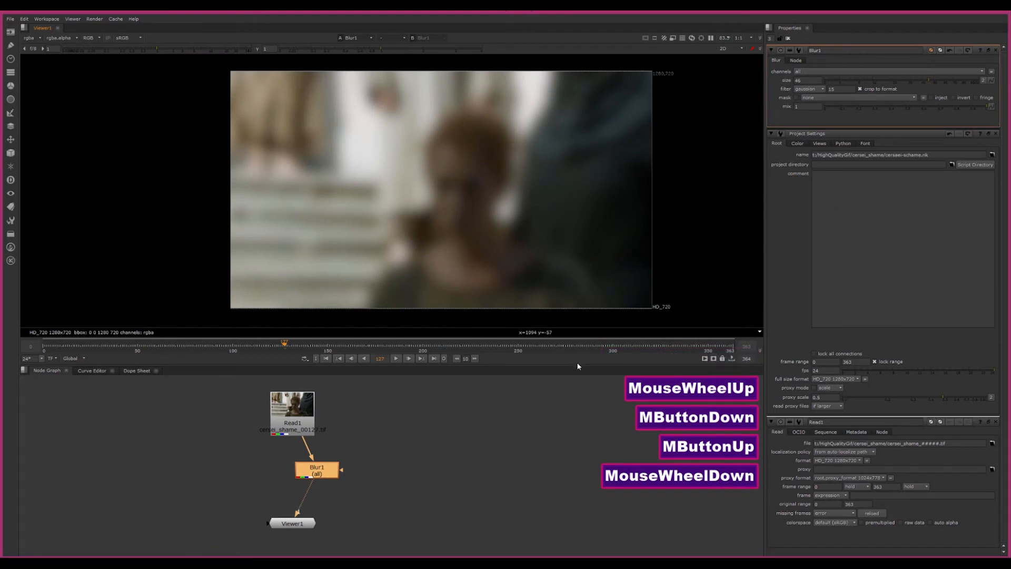
{"action": "left_click_drag", "start_coordinate": [577, 365], "coordinate": [575, 382]}
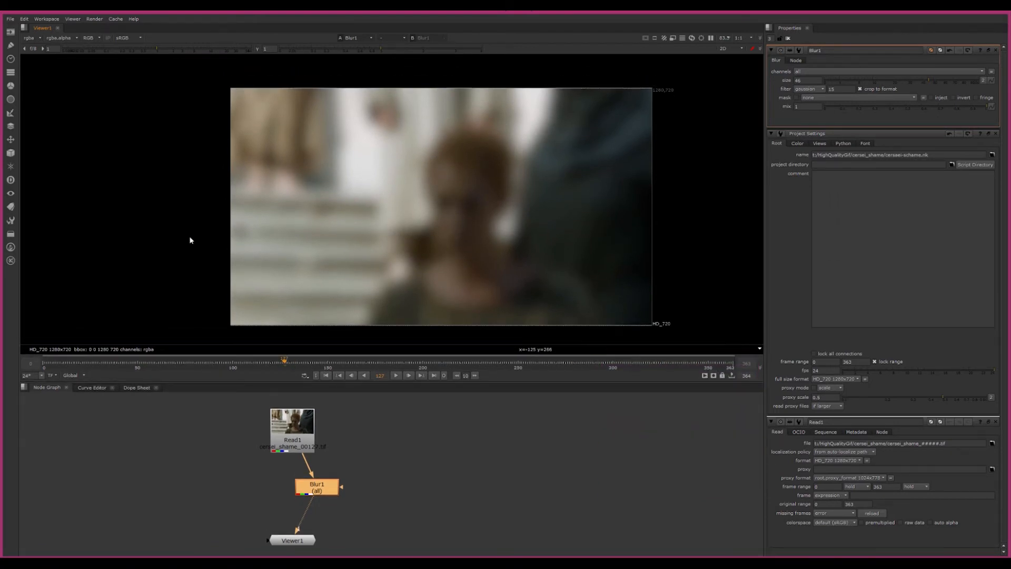
Step: Expand the viewer and the node graph in turn to fill the whole window, and restore the standard layout
{"action": "key", "text": "space"}
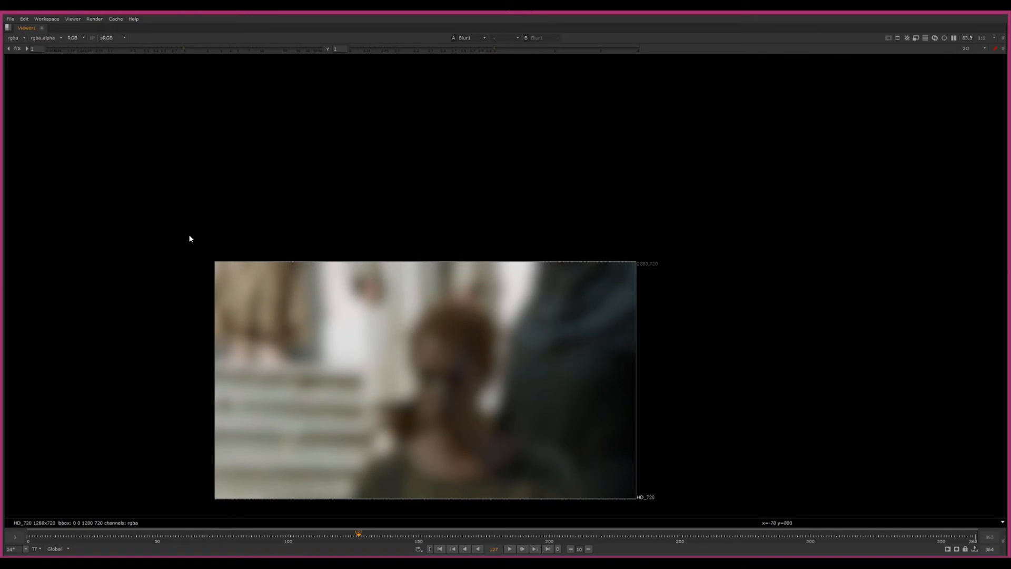
{"action": "key", "text": "space"}
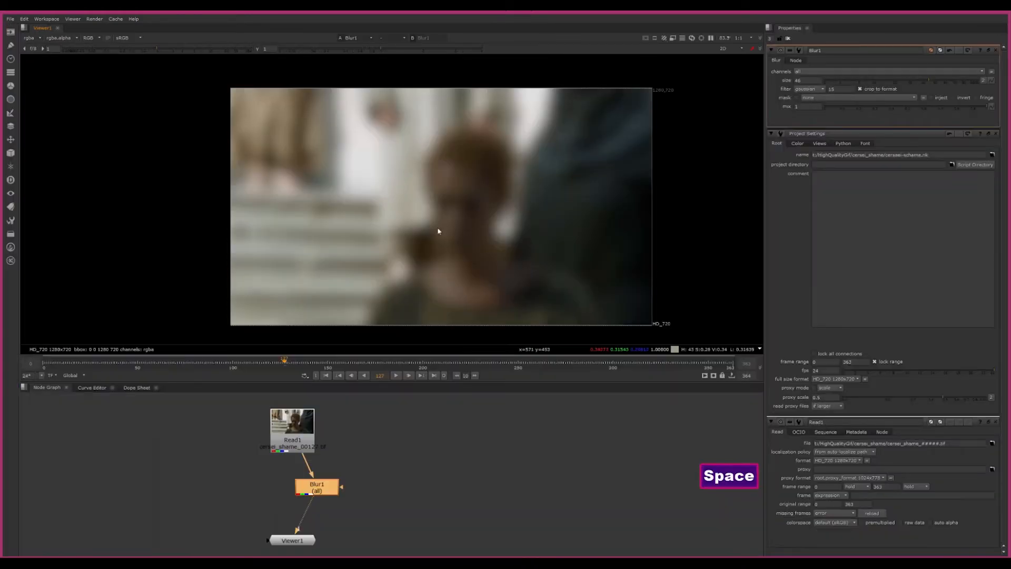
{"action": "left_click", "coordinate": [500, 467]}
{"action": "key", "text": "space"}
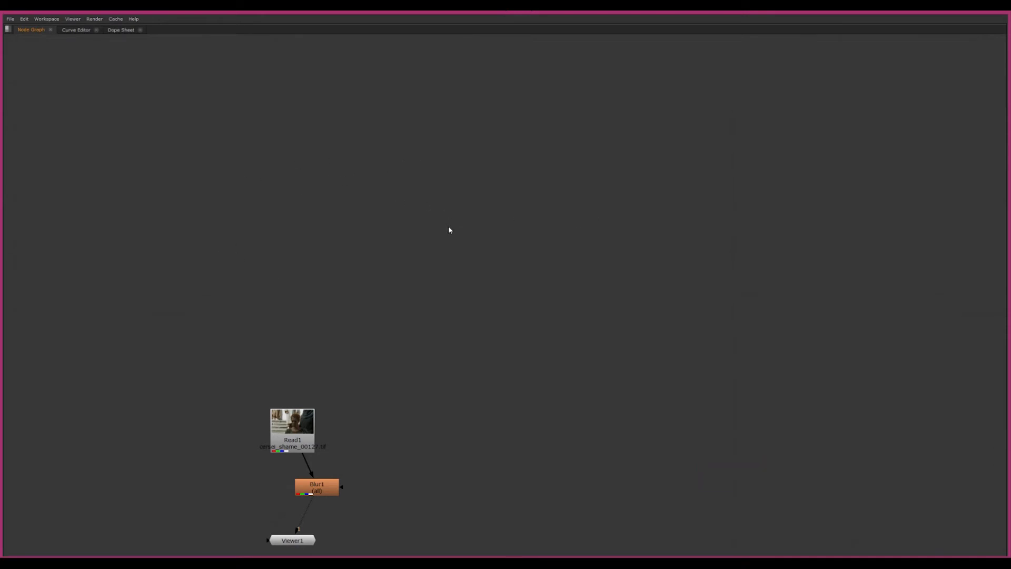
{"action": "left_click", "coordinate": [447, 295]}
{"action": "key", "text": "space"}
{"action": "left_click", "coordinate": [717, 215]}
{"action": "key", "text": "space"}
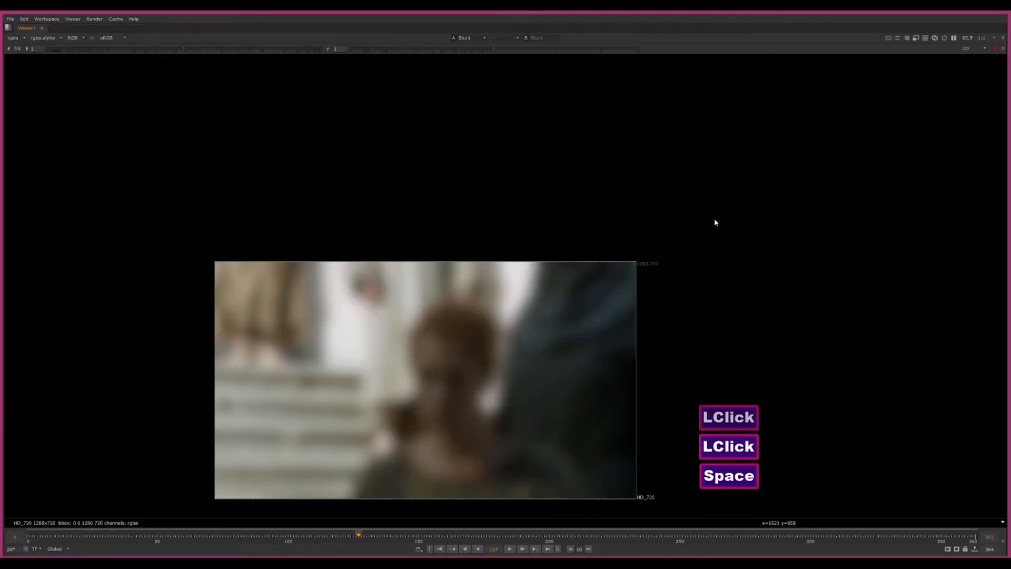
{"action": "key", "text": "space"}
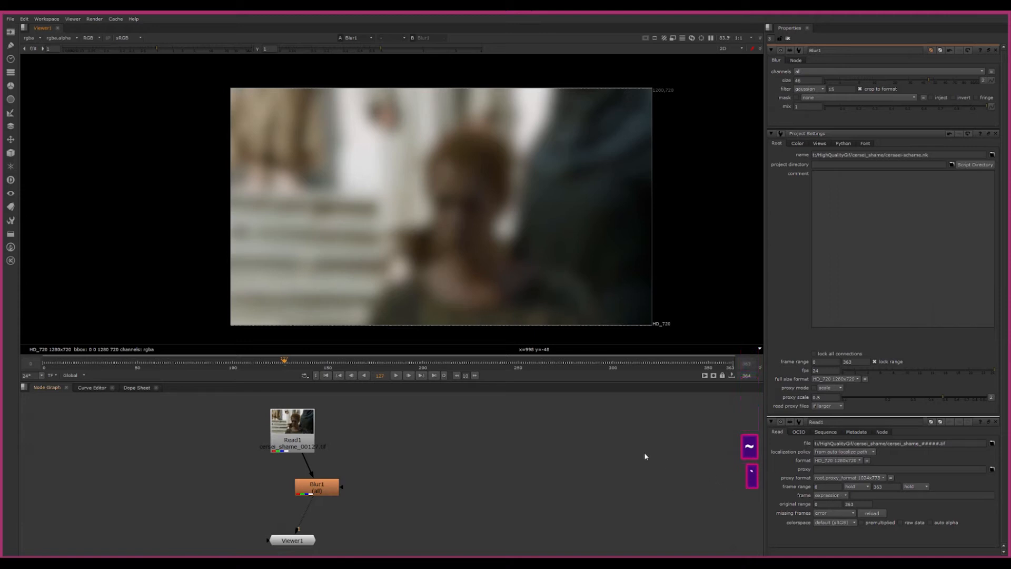
{"action": "key", "text": "shift+grave"}
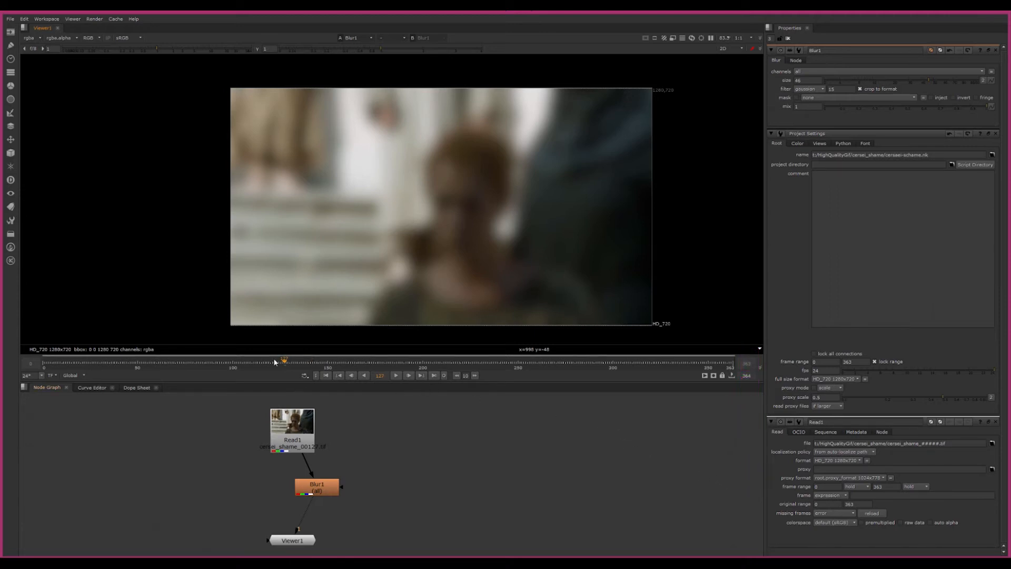
Step: Scrub the timeline to a different frame of the clip and shift the image slightly upward in the viewer
{"action": "left_click_drag", "start_coordinate": [341, 356], "coordinate": [296, 357]}
{"action": "key", "text": "space"}
{"action": "key", "text": "space"}
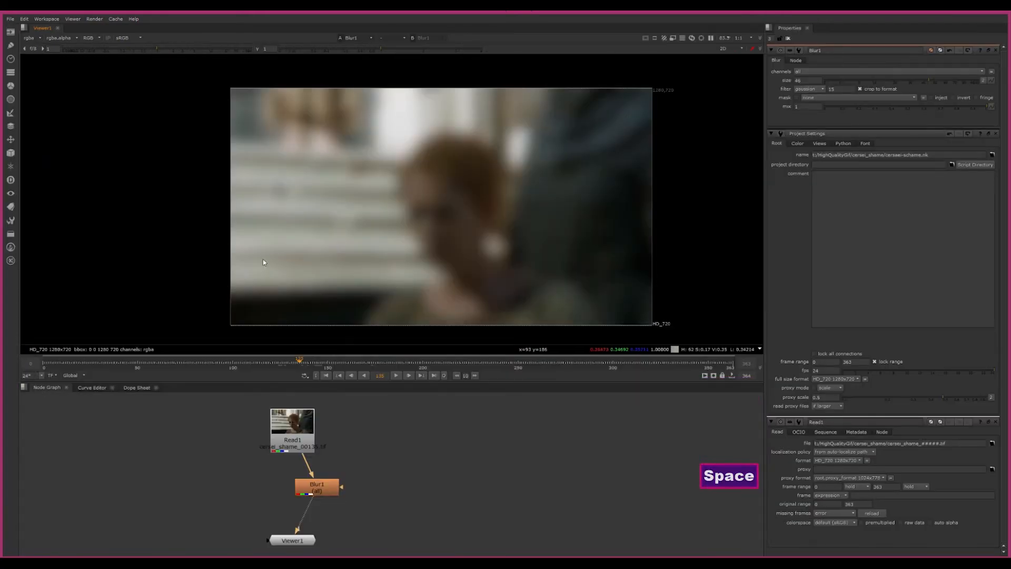
{"action": "middle_click_drag", "start_coordinate": [186, 264], "coordinate": [185, 237]}
{"action": "scroll", "coordinate": [185, 240], "scroll_direction": "up", "scroll_amount": 2}
{"action": "scroll", "coordinate": [185, 240], "scroll_direction": "down", "scroll_amount": 2}
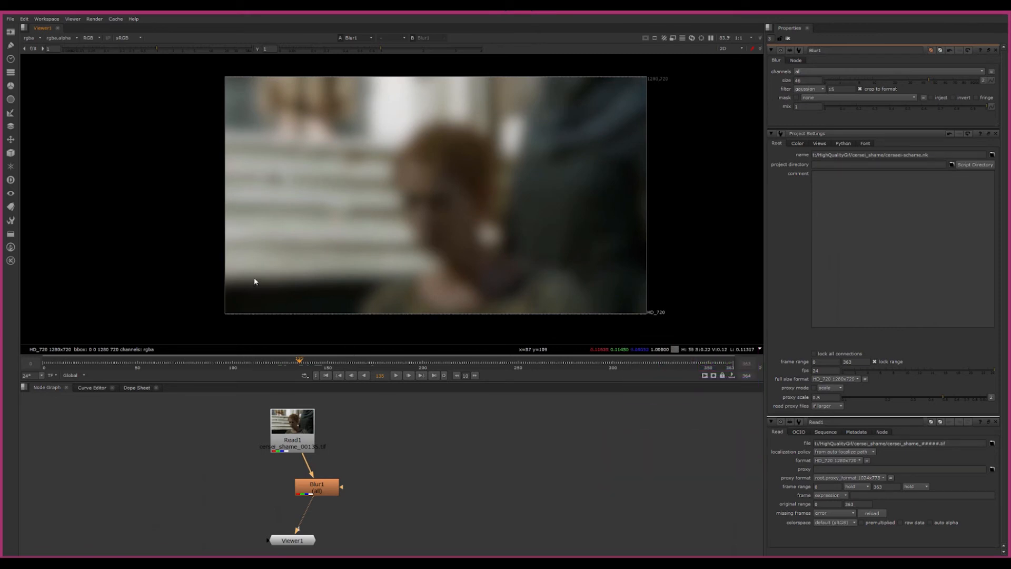
Step: Play the clip forward and stop it, and play it backward and stop it again
{"action": "key", "text": "l"}
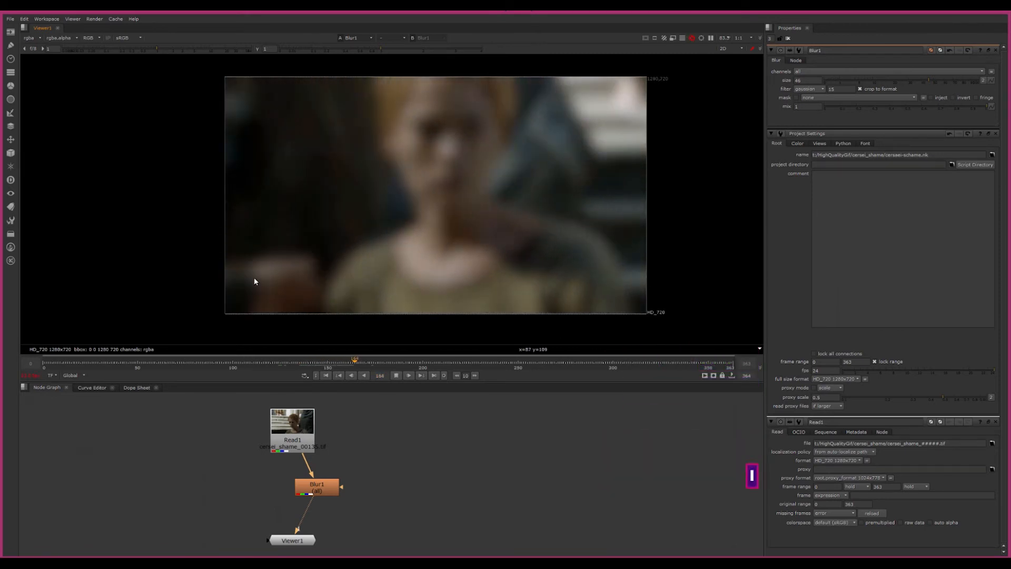
{"action": "key", "text": "k"}
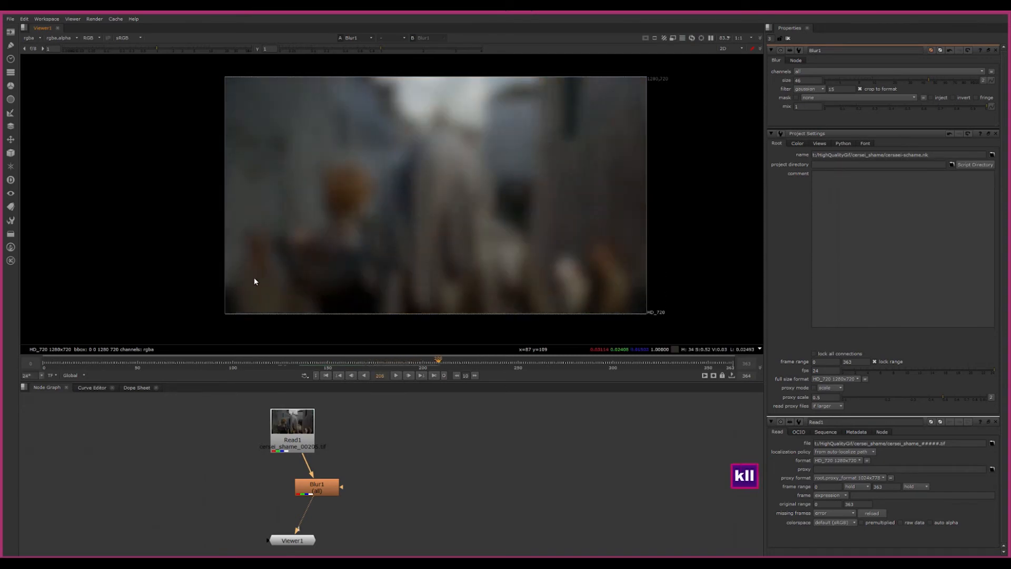
{"action": "key", "text": "j"}
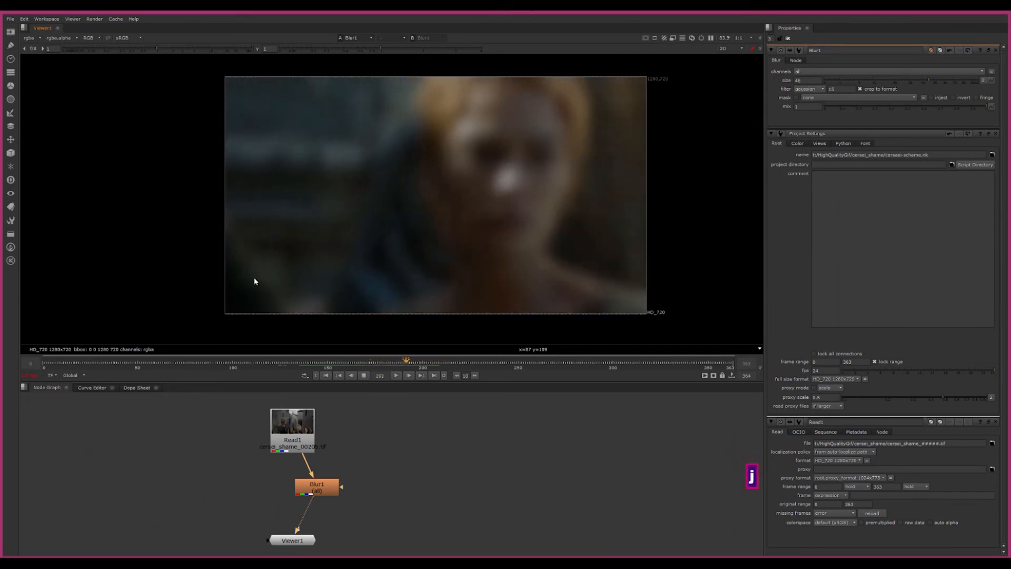
{"action": "key", "text": "k"}
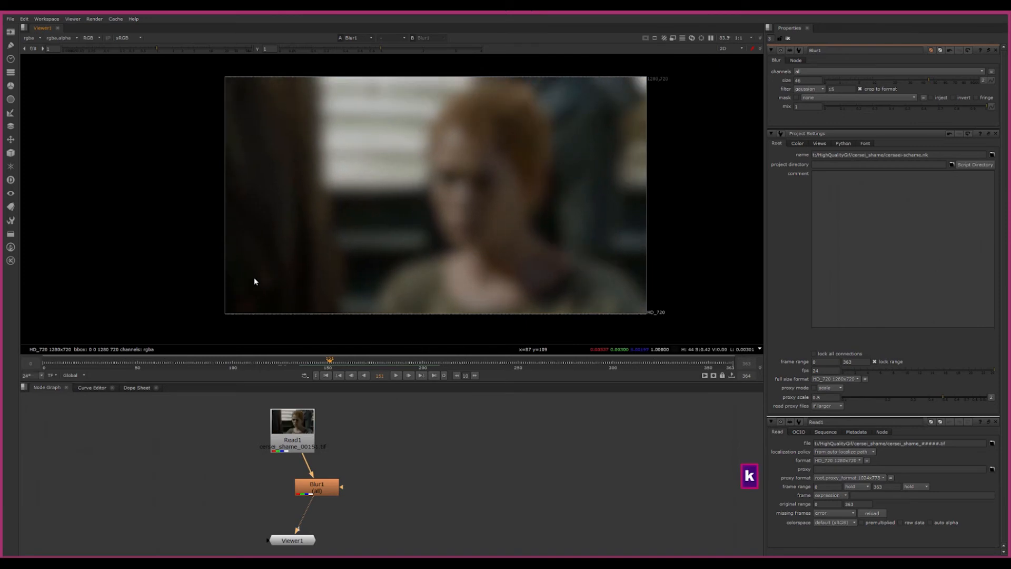
Step: Step the playhead back and forth by single frames several times
{"action": "key", "text": "Right"}
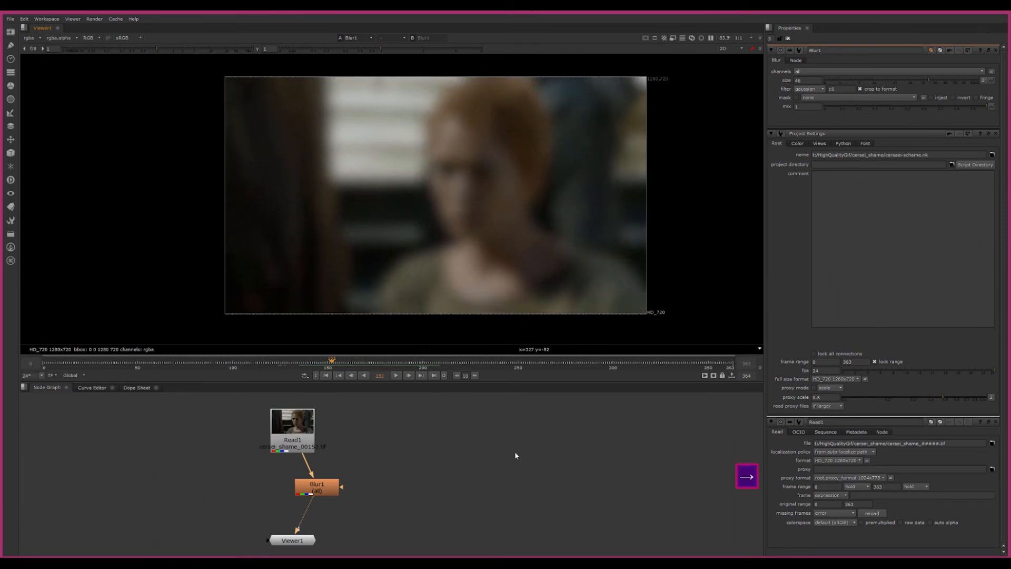
{"action": "key", "text": "Left"}
{"action": "key", "text": "Right"}
{"action": "key", "text": "Left"}
{"action": "key", "text": "Right"}
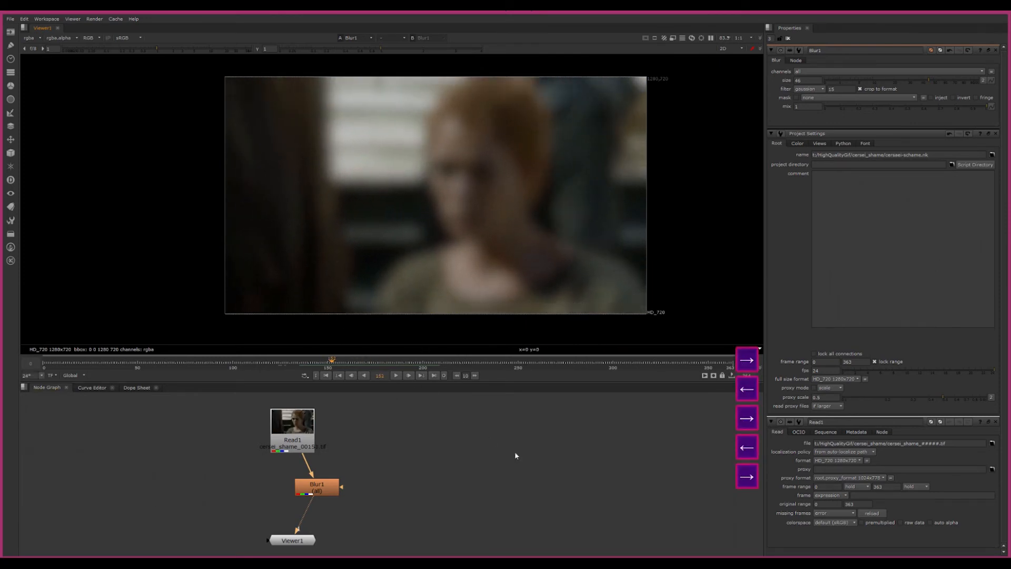
{"action": "key", "text": "Left"}
{"action": "key", "text": "Right"}
{"action": "key", "text": "Left"}
{"action": "key", "text": "Right"}
{"action": "key", "text": "Left"}
{"action": "key", "text": "Right"}
Step: Switch the viewer's displayed layer repeatedly between rgba and rgb, finishing on rgba
{"action": "key", "text": "Page_Up"}
{"action": "key", "text": "Page_Down"}
{"action": "key", "text": "Page_Up"}
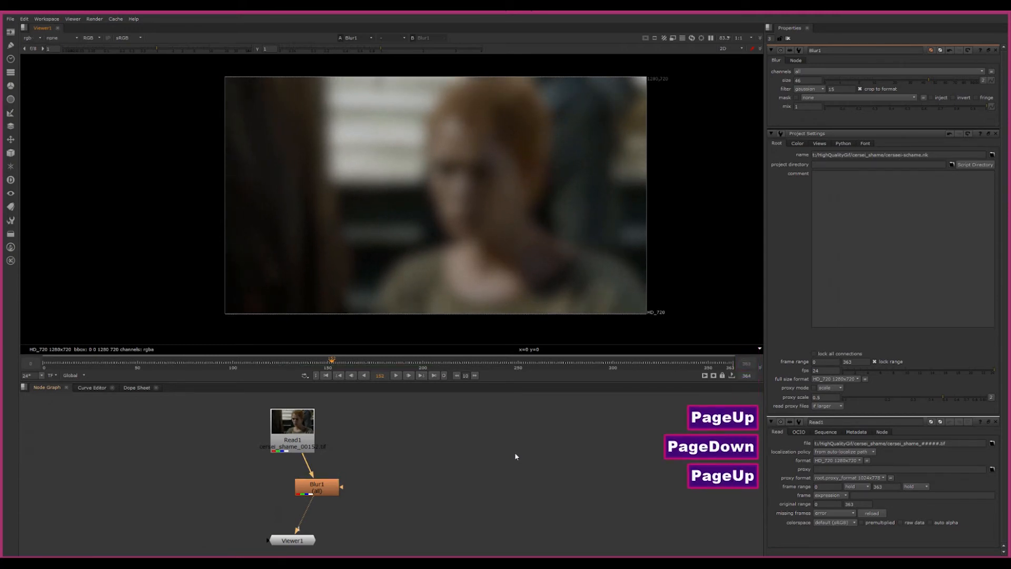
{"action": "key", "text": "Page_Down"}
{"action": "key", "text": "Page_Up"}
{"action": "key", "text": "Page_Down"}
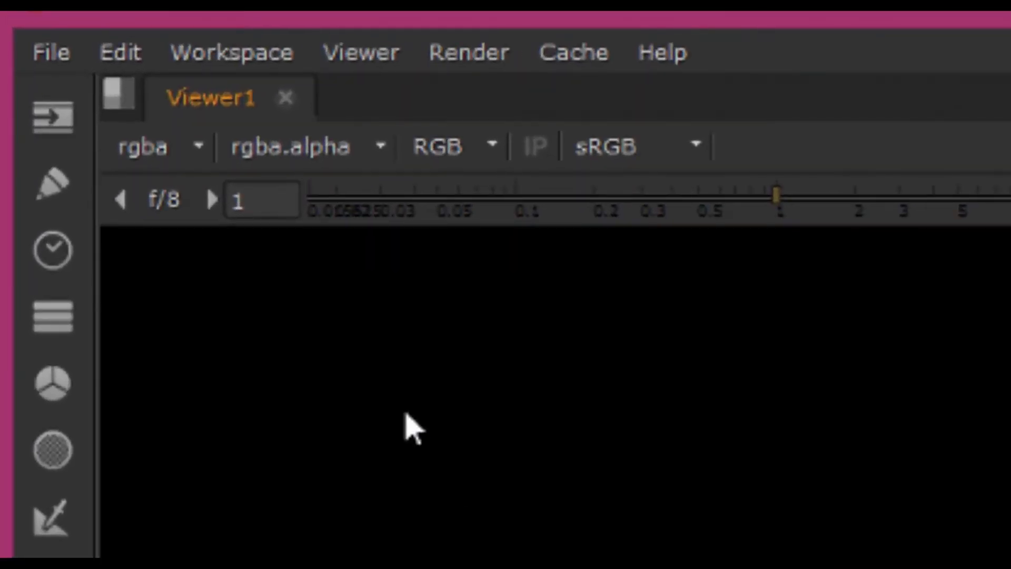
{"action": "key", "text": "Page_Up"}
{"action": "key", "text": "Page_Down"}
{"action": "key", "text": "Page_Up"}
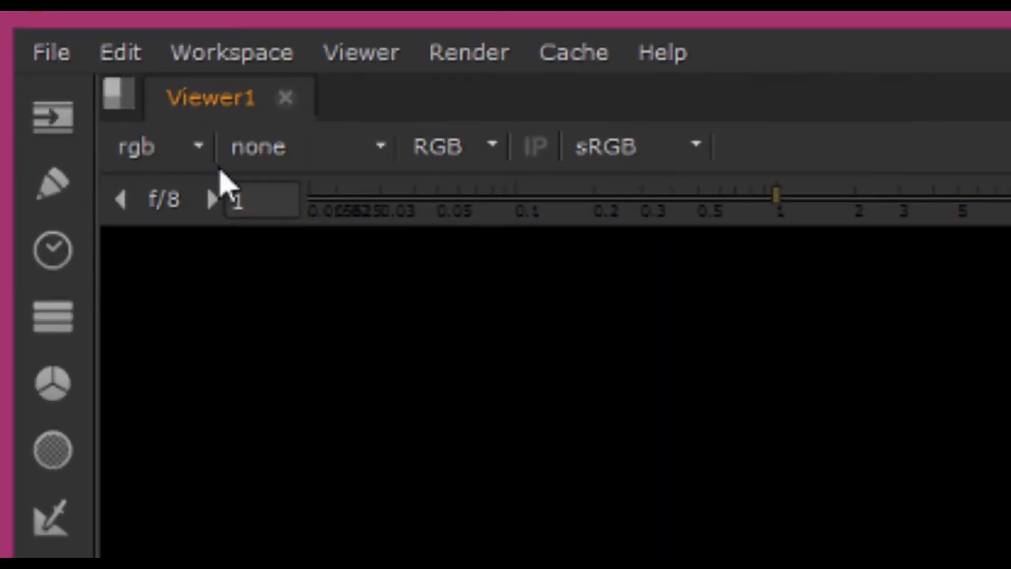
{"action": "key", "text": "Page_Down"}
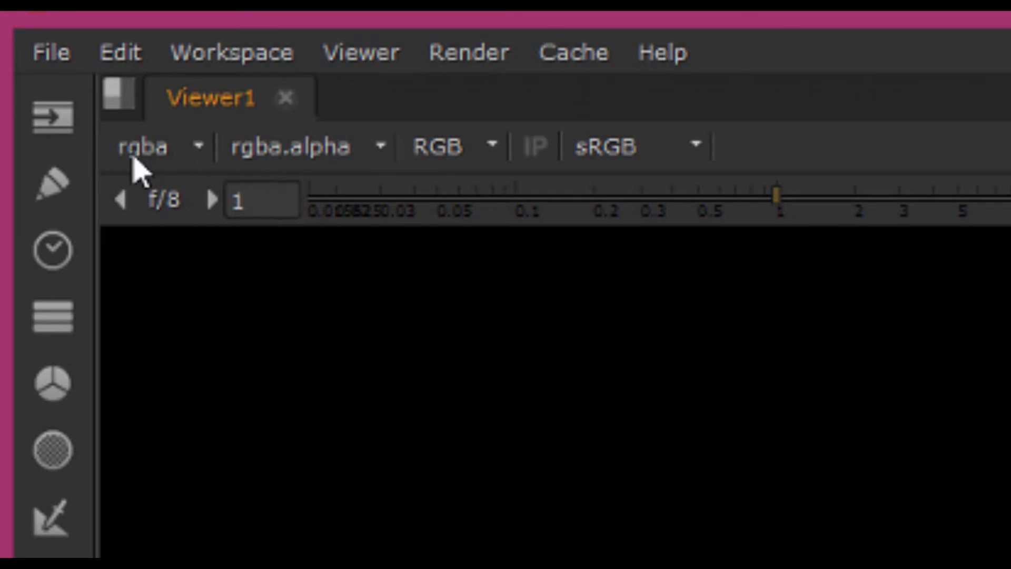
Step: Examine the viewer's layer and alpha channel choices, keeping rgba and rgba.alpha selected
{"action": "left_click", "coordinate": [198, 153]}
{"action": "left_click", "coordinate": [215, 265]}
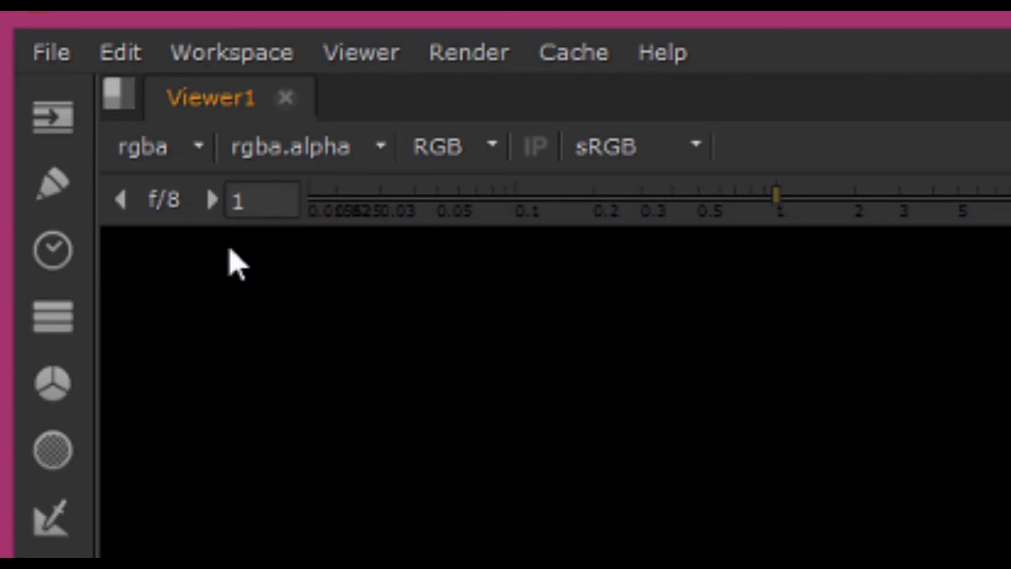
{"action": "left_click", "coordinate": [319, 155]}
{"action": "left_click", "coordinate": [346, 340]}
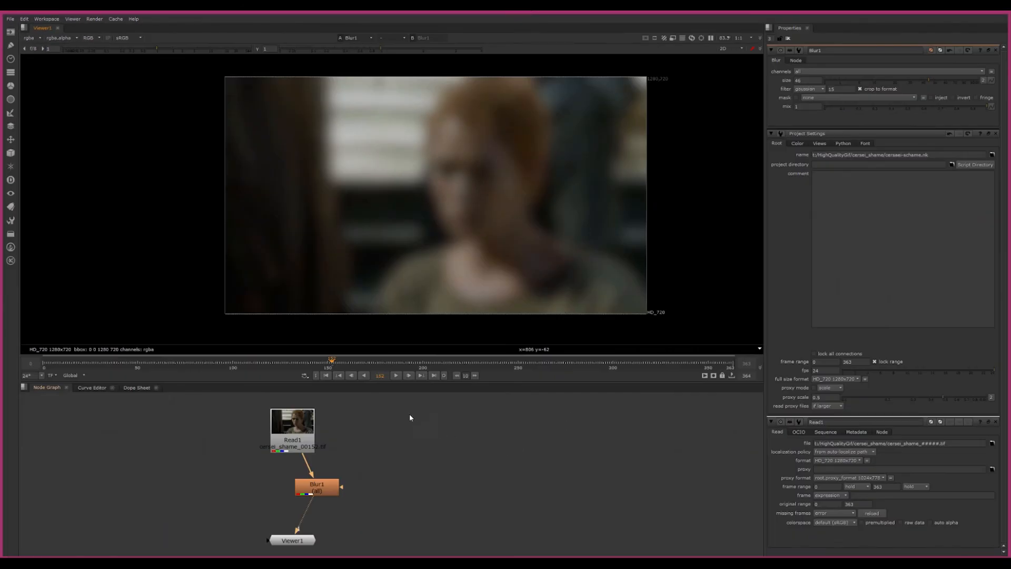
Step: Play the clip briefly to frame 167, and reposition the Read, Blur and Viewer nodes in the node graph
{"action": "left_click", "coordinate": [396, 375]}
{"action": "left_click", "coordinate": [396, 375]}
{"action": "left_click_drag", "start_coordinate": [300, 430], "coordinate": [328, 428]}
{"action": "left_click_drag", "start_coordinate": [318, 487], "coordinate": [336, 484]}
{"action": "left_click_drag", "start_coordinate": [314, 540], "coordinate": [377, 531]}
{"action": "left_click", "coordinate": [466, 508]}
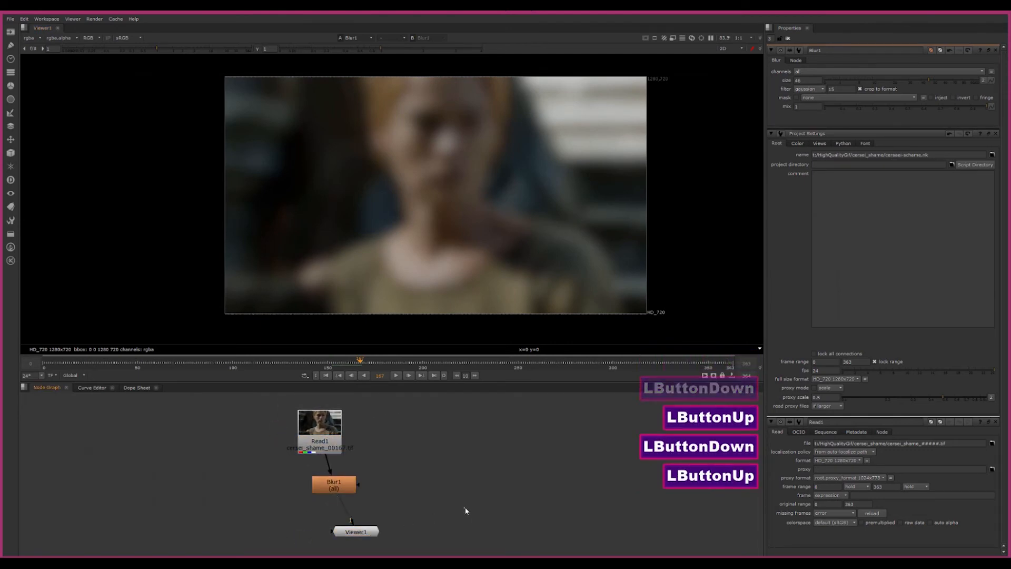
{"action": "left_click", "coordinate": [10, 19]}
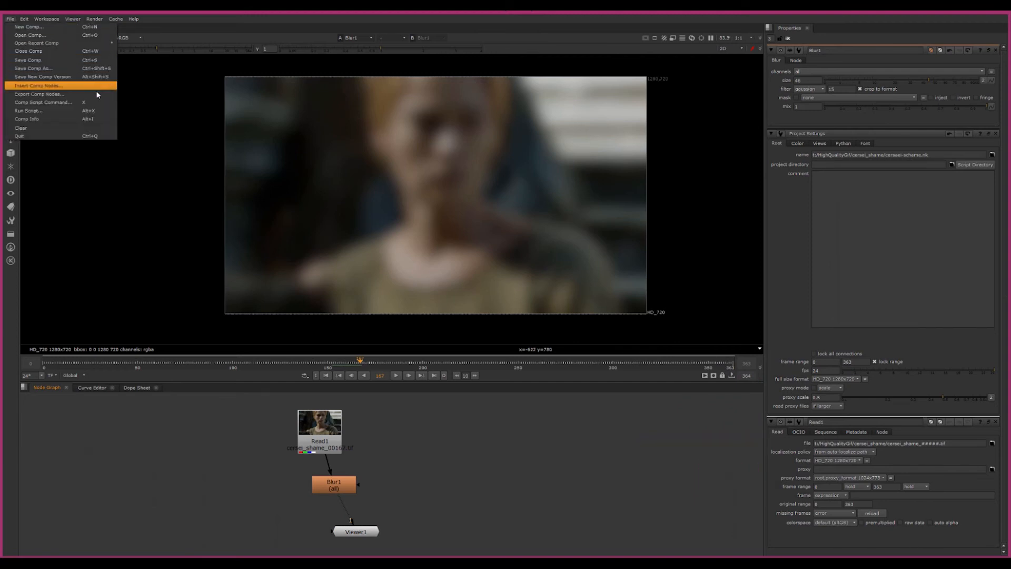
{"action": "left_click", "coordinate": [427, 437]}
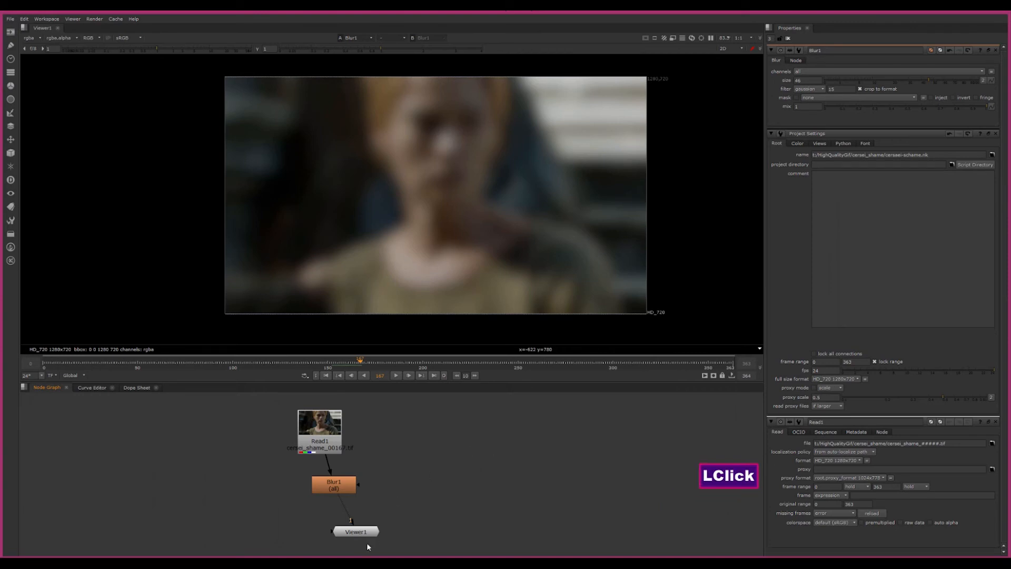
Step: Align the Read node above and the Viewer node below the Blur node in one vertical column
{"action": "left_click_drag", "start_coordinate": [348, 538], "coordinate": [336, 537]}
{"action": "left_click_drag", "start_coordinate": [316, 432], "coordinate": [330, 432]}
{"action": "left_click_drag", "start_coordinate": [356, 536], "coordinate": [351, 534]}
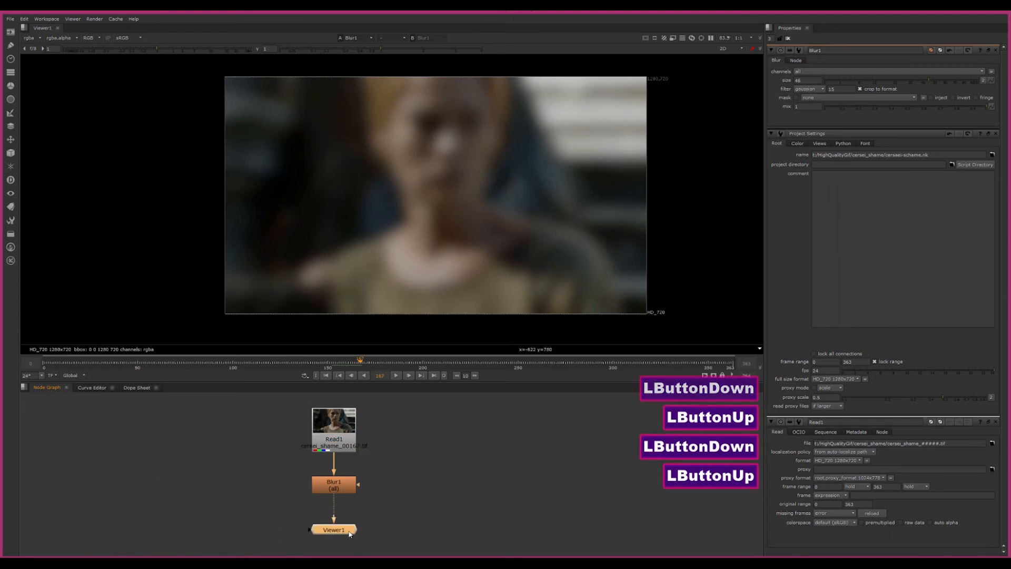
Step: Add an unconnected Write node in empty graph space and connect its input to the Blur node
{"action": "left_click", "coordinate": [430, 537]}
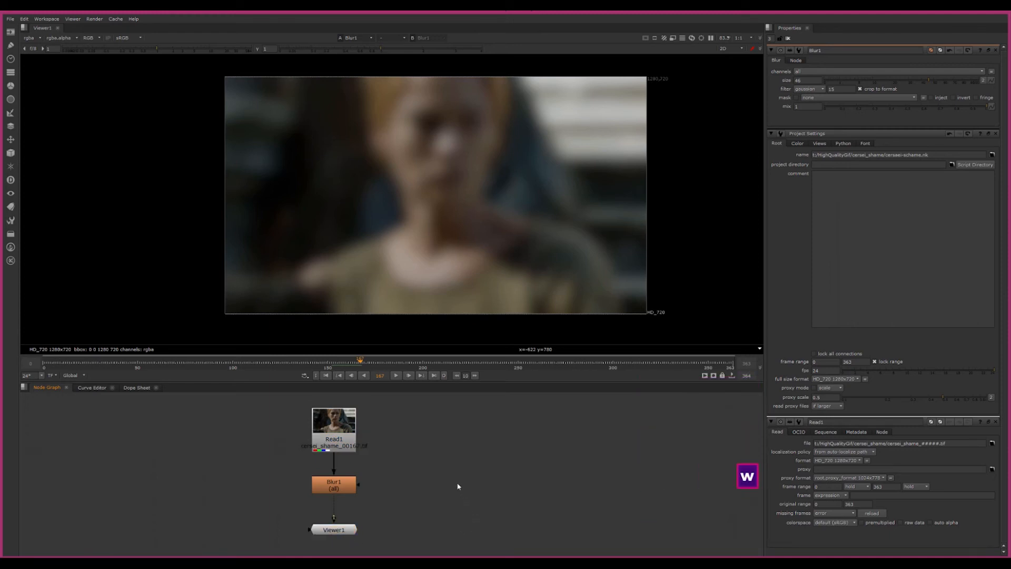
{"action": "key", "text": "w"}
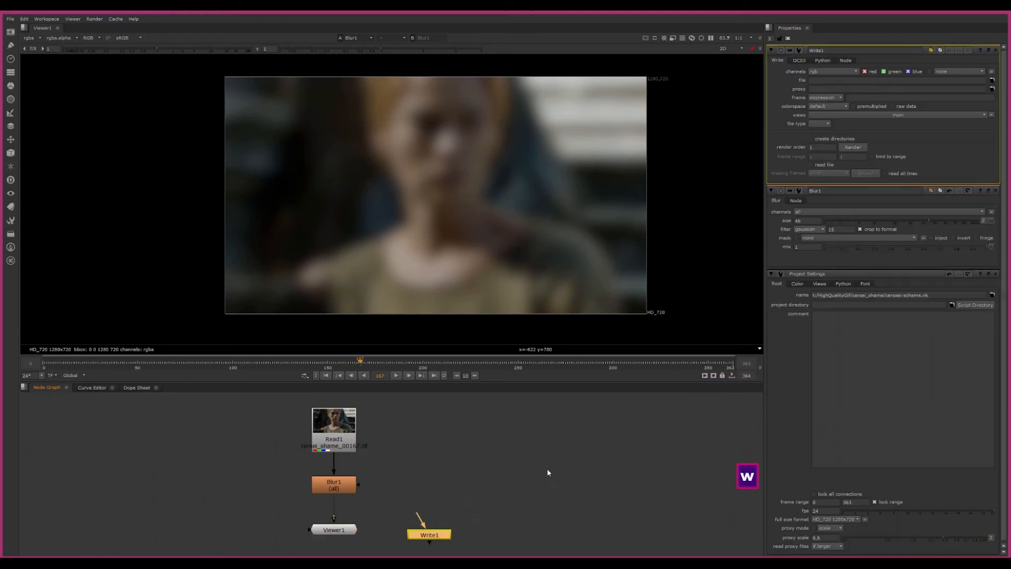
{"action": "left_click", "coordinate": [417, 515]}
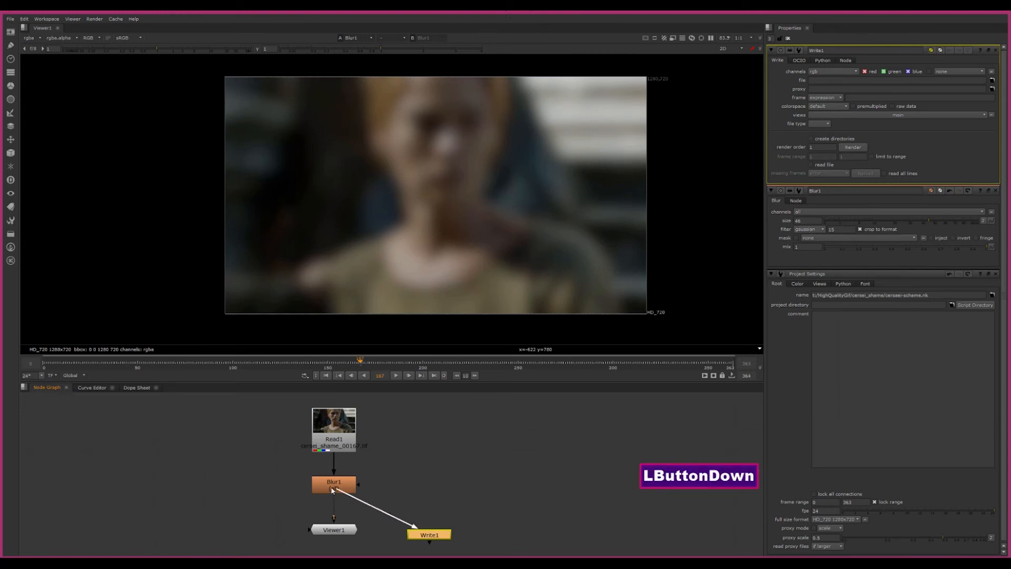
{"action": "left_click_drag", "start_coordinate": [332, 491], "coordinate": [332, 490]}
Step: Arrange the Viewer and Write nodes side by side beneath the Blur node
{"action": "left_click_drag", "start_coordinate": [437, 537], "coordinate": [406, 530]}
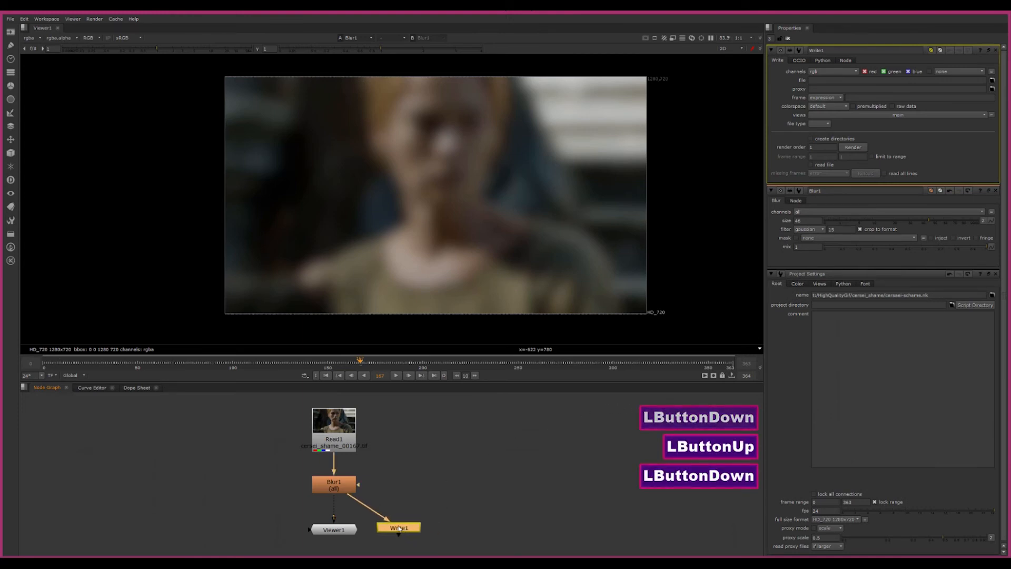
{"action": "left_click_drag", "start_coordinate": [343, 531], "coordinate": [297, 530]}
{"action": "left_click_drag", "start_coordinate": [393, 528], "coordinate": [371, 527]}
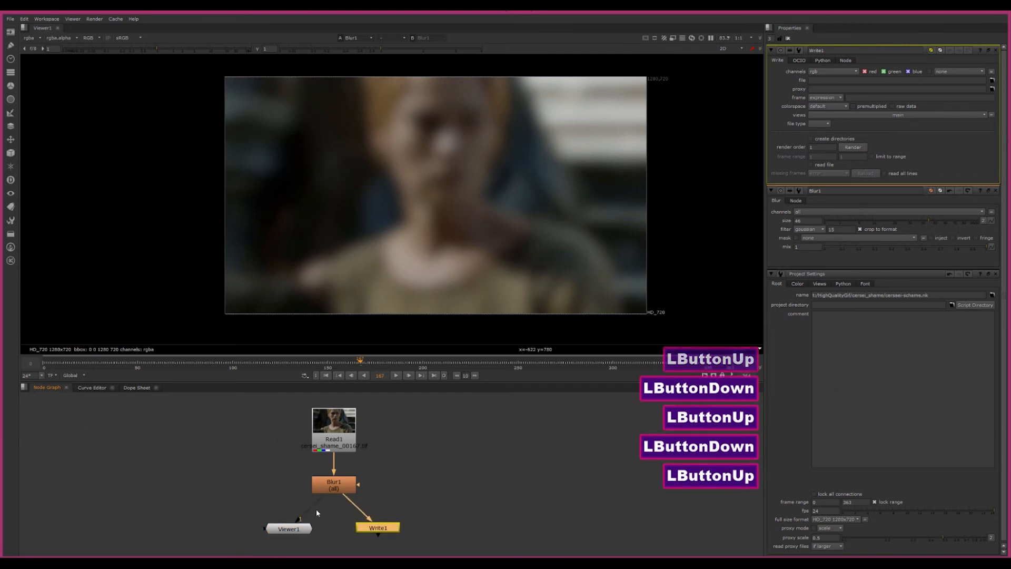
{"action": "left_click", "coordinate": [290, 527]}
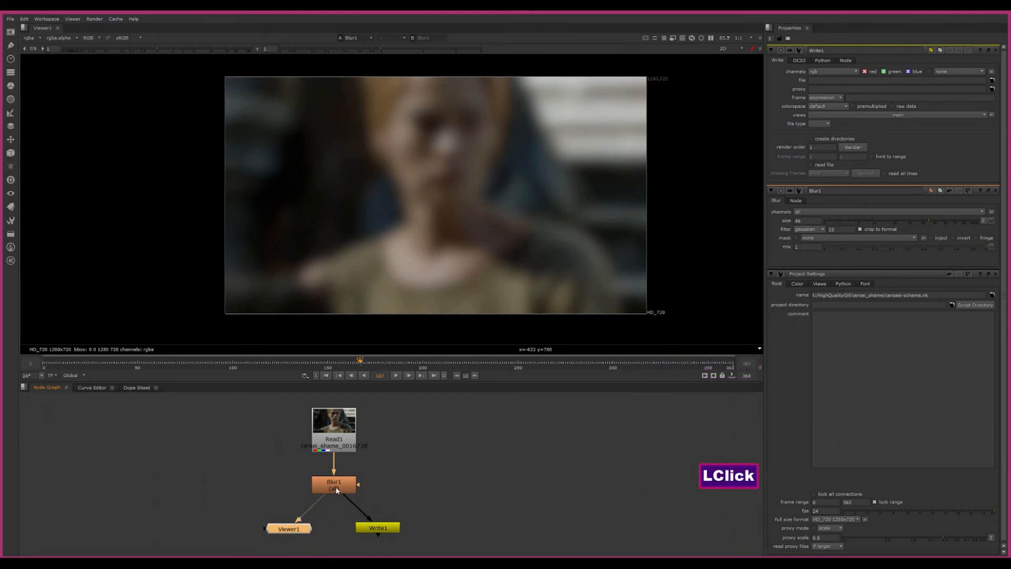
Step: Open the file browser for the Write node's output and go to the HighQualityGif/cersei_shame folder
{"action": "left_click", "coordinate": [385, 531]}
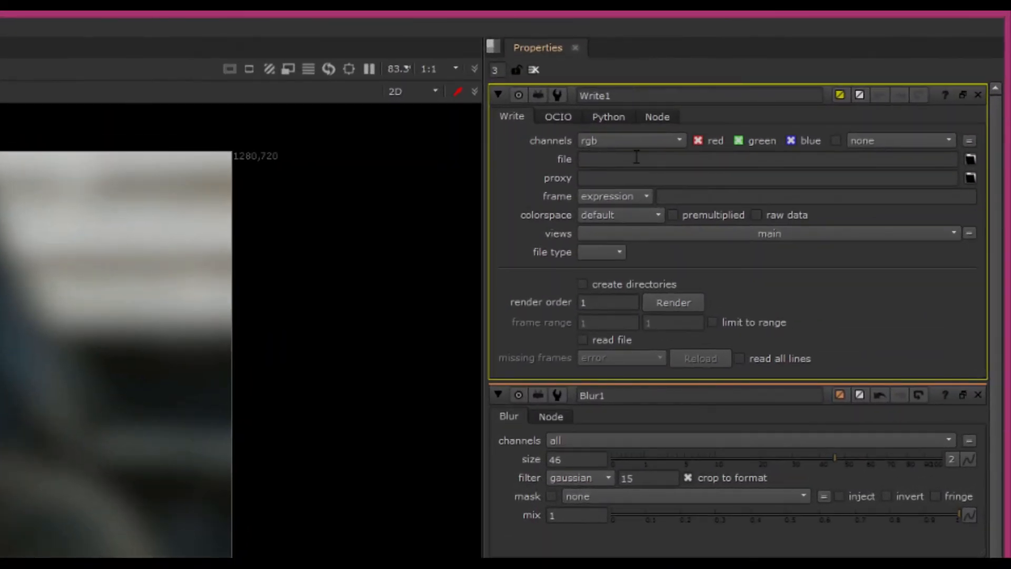
{"action": "left_click", "coordinate": [636, 158]}
{"action": "left_click", "coordinate": [966, 158]}
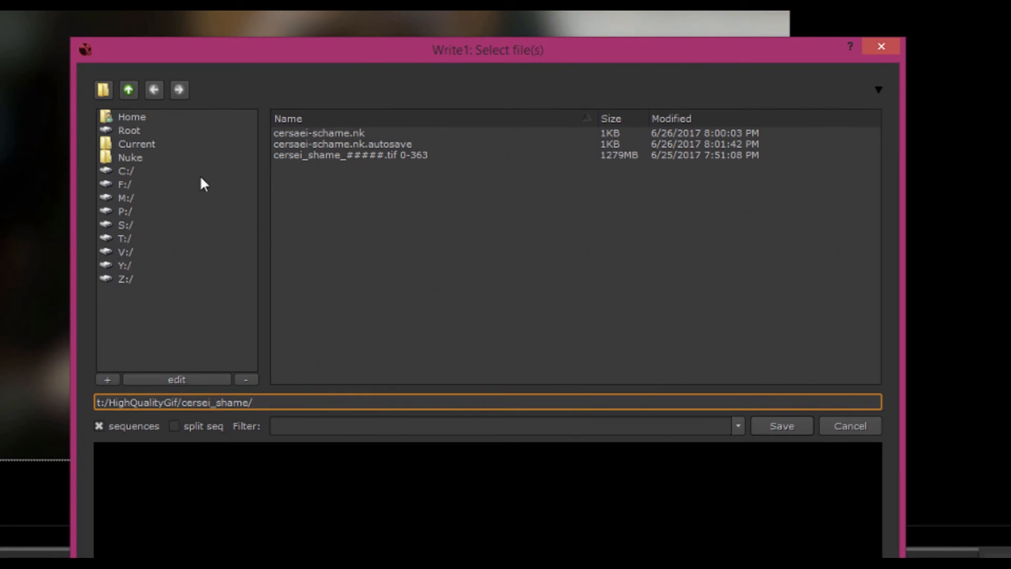
{"action": "left_click", "coordinate": [330, 272]}
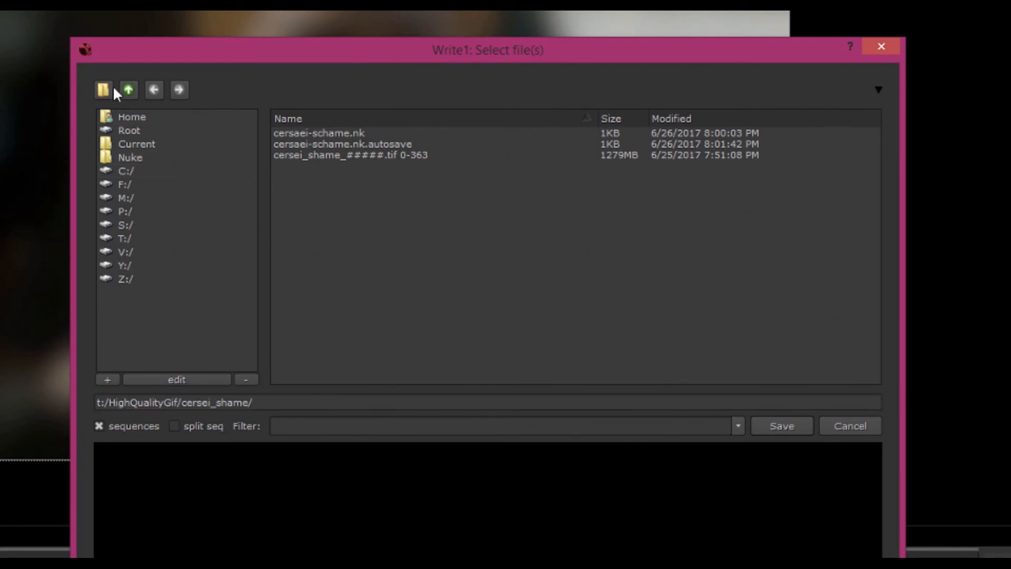
{"action": "left_click", "coordinate": [132, 90]}
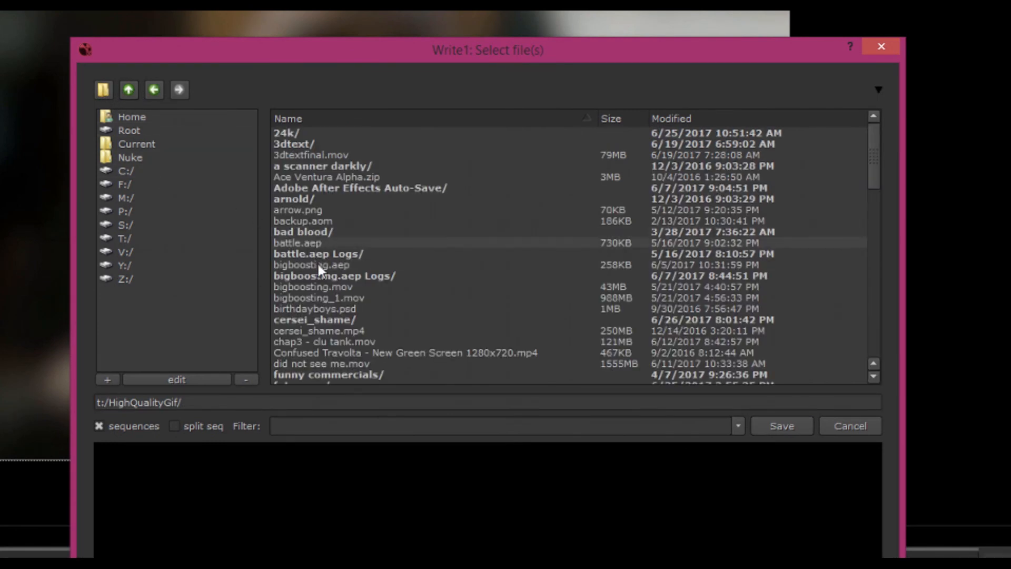
{"action": "double_click", "coordinate": [328, 319]}
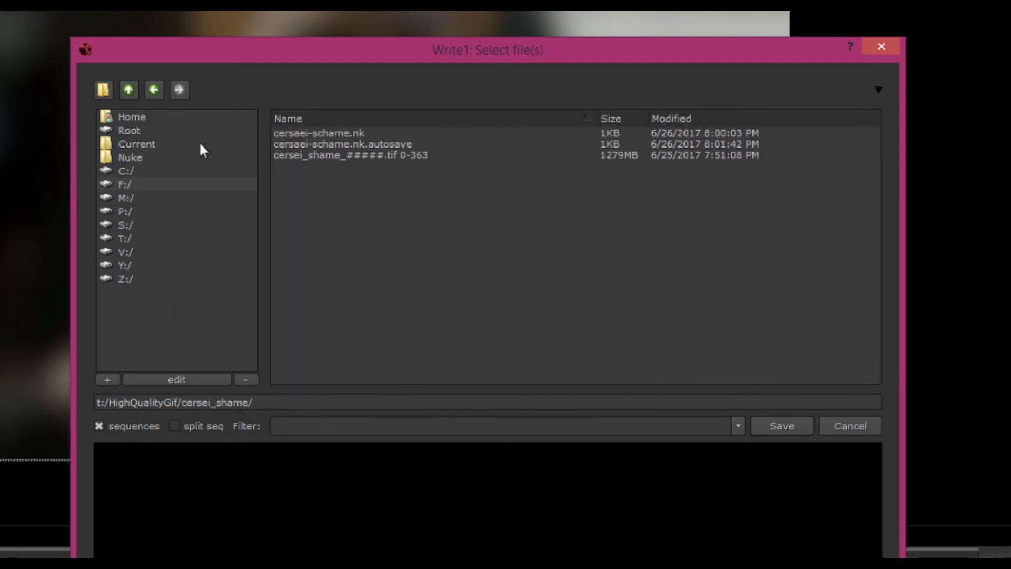
Step: Create a folder named cerseisse-from-nuke inside the cersei_shame folder
{"action": "left_click", "coordinate": [104, 90]}
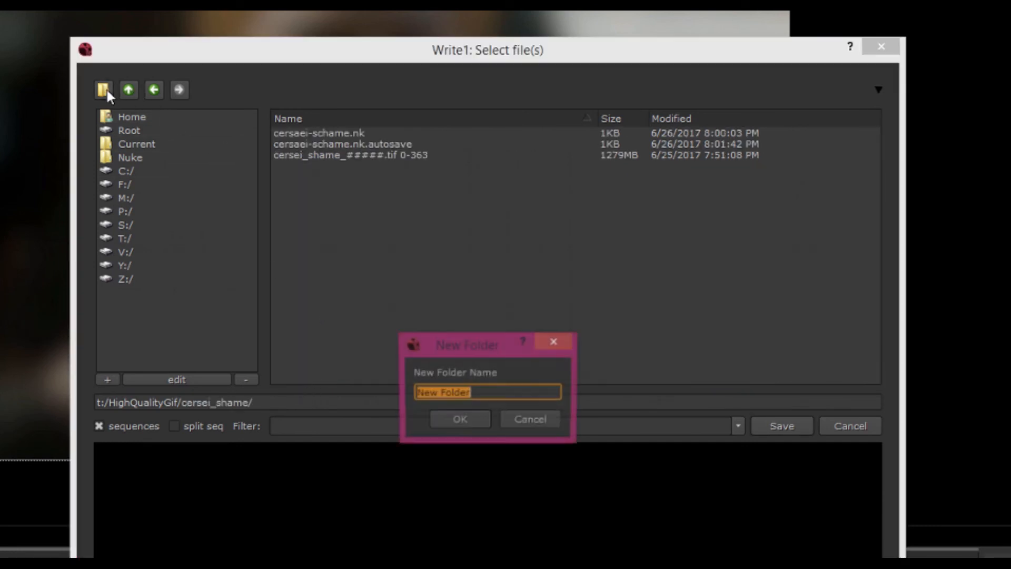
{"action": "type", "text": "cerseiss"}
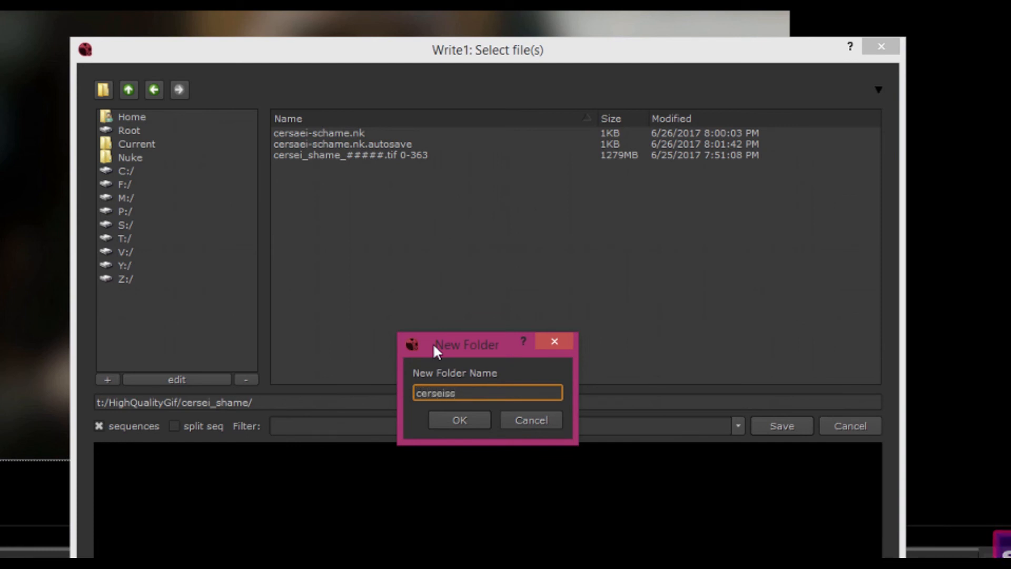
{"action": "type", "text": "e-from-nuke"}
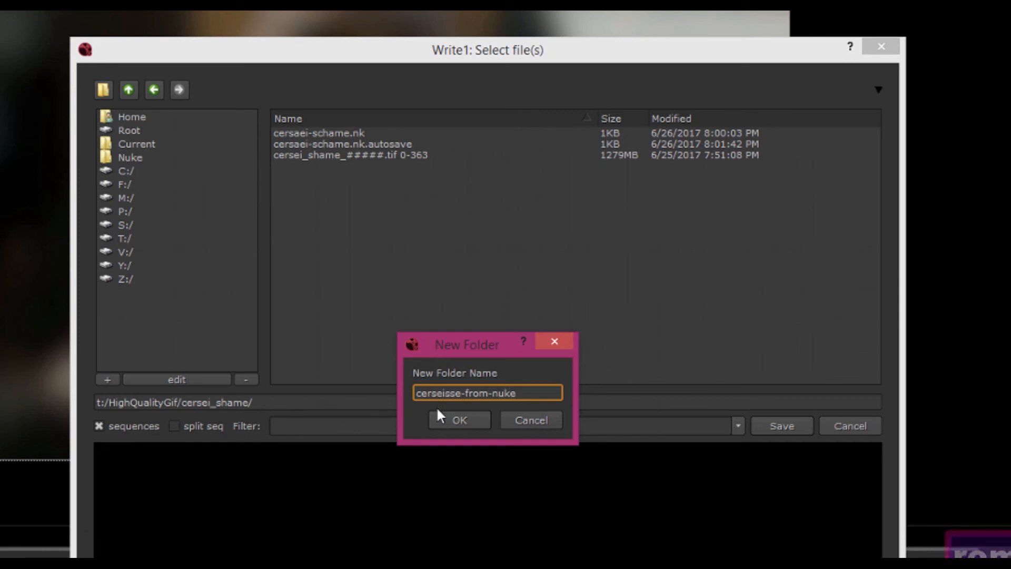
{"action": "left_click", "coordinate": [458, 419]}
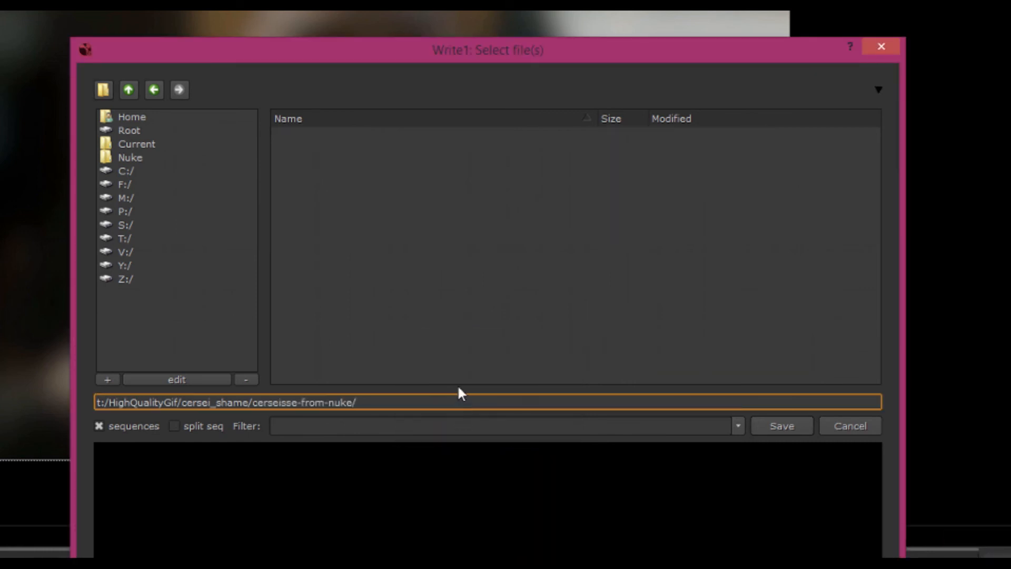
Step: Name the output sequence tiff-from-nuke-#####.tiff inside the cerseisse-from-nuke folder and save it as the Write node's file path
{"action": "left_click_drag", "start_coordinate": [522, 58], "coordinate": [499, 60]}
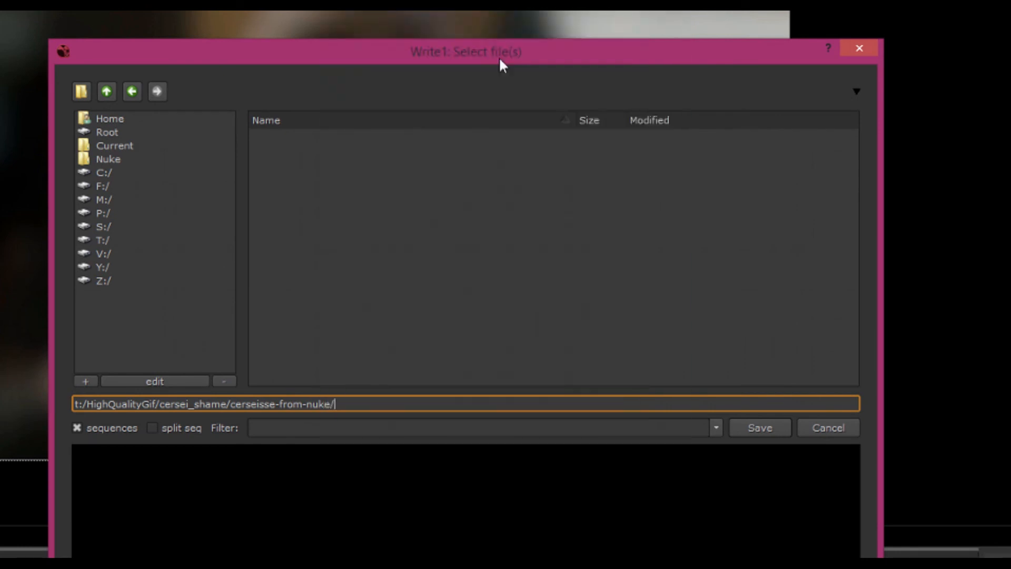
{"action": "type", "text": "tiff-from-nuk"}
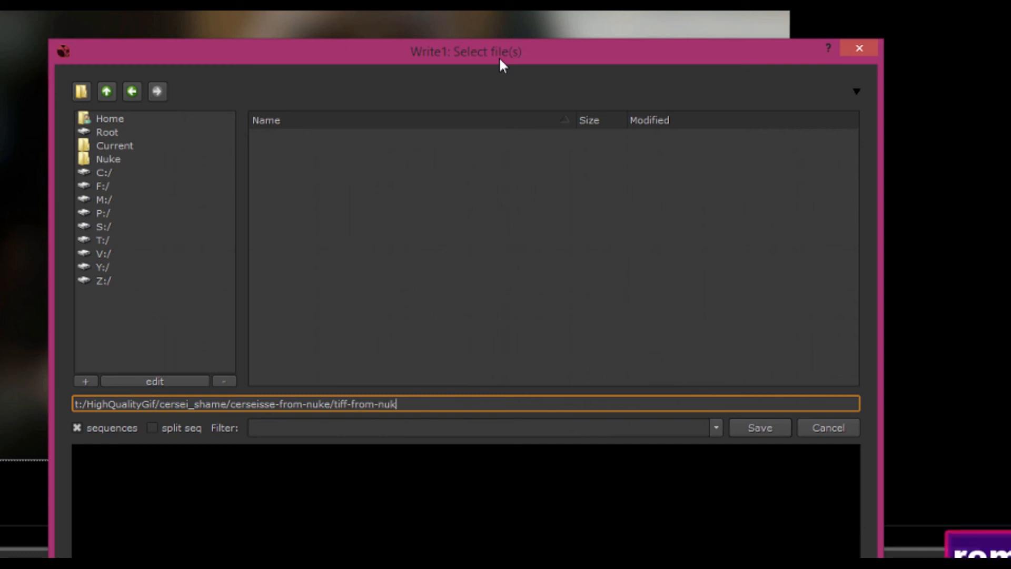
{"action": "type", "text": "e-"}
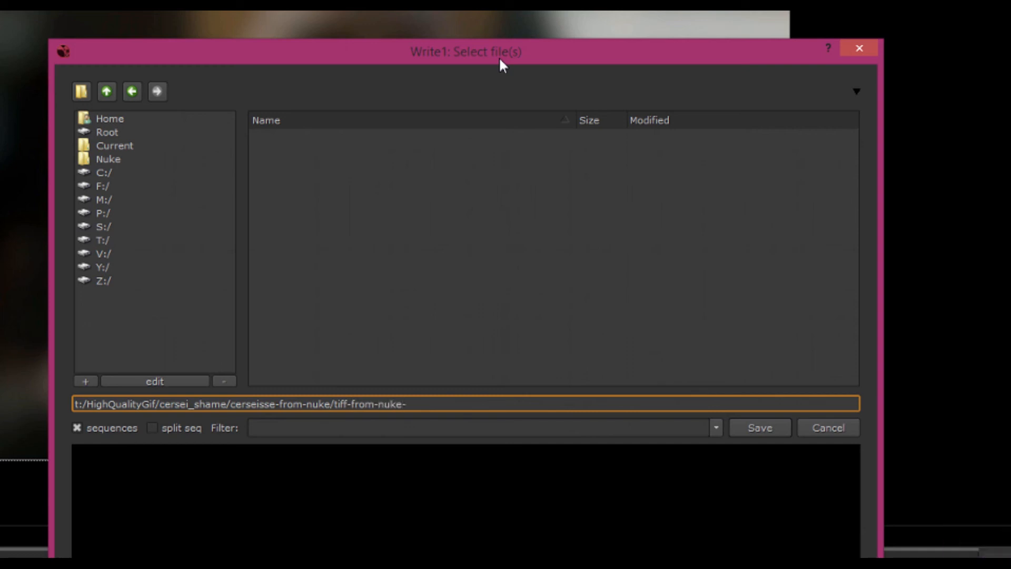
{"action": "type", "text": "#####"}
{"action": "key", "text": "BackSpace"}
{"action": "key", "text": "BackSpace"}
{"action": "key", "text": "BackSpace"}
{"action": "key", "text": "BackSpace"}
{"action": "key", "text": "BackSpace"}
{"action": "type", "text": "#####"}
{"action": "type", "text": ".tiff"}
{"action": "left_click", "coordinate": [753, 427]}
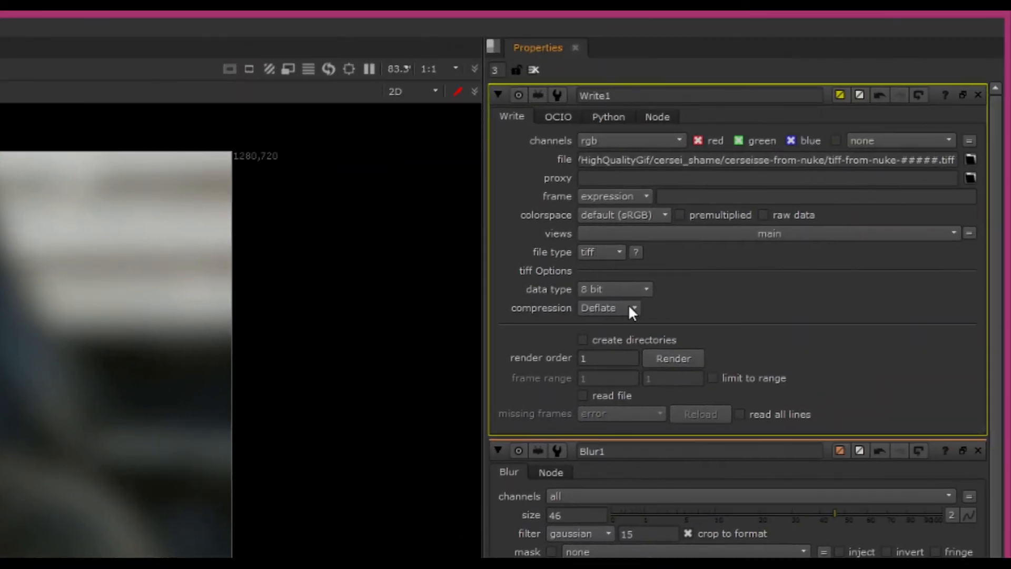
Step: Set the Write node's TIFF compression to none and render the sequence over the input frame range 0-363
{"action": "left_click", "coordinate": [631, 310]}
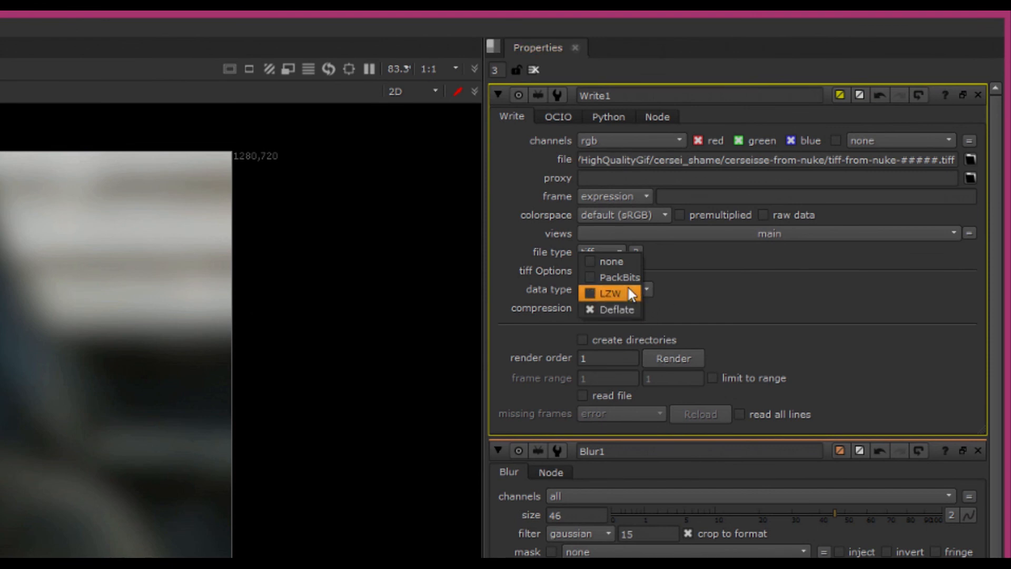
{"action": "left_click", "coordinate": [614, 263]}
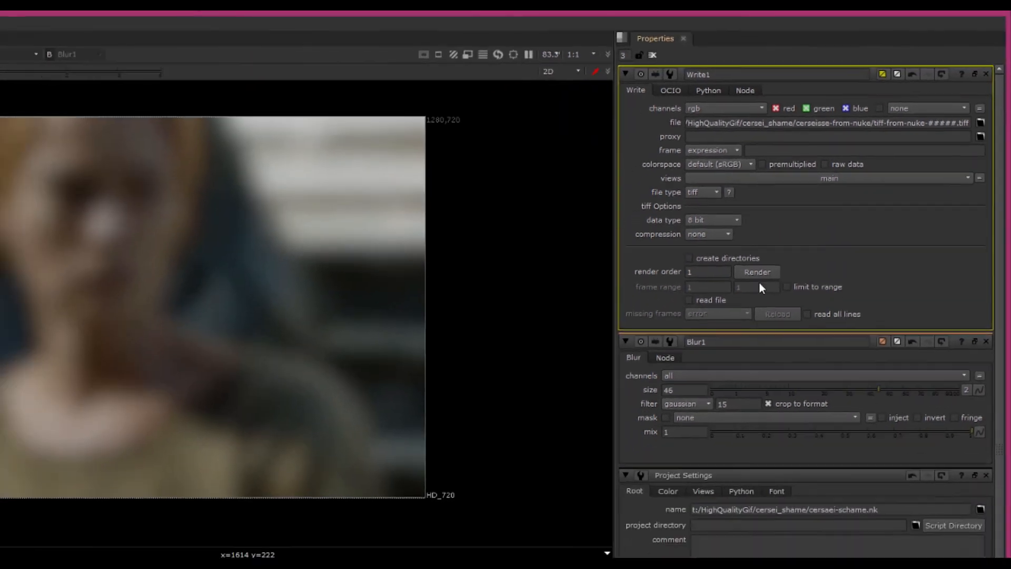
{"action": "left_click", "coordinate": [673, 359]}
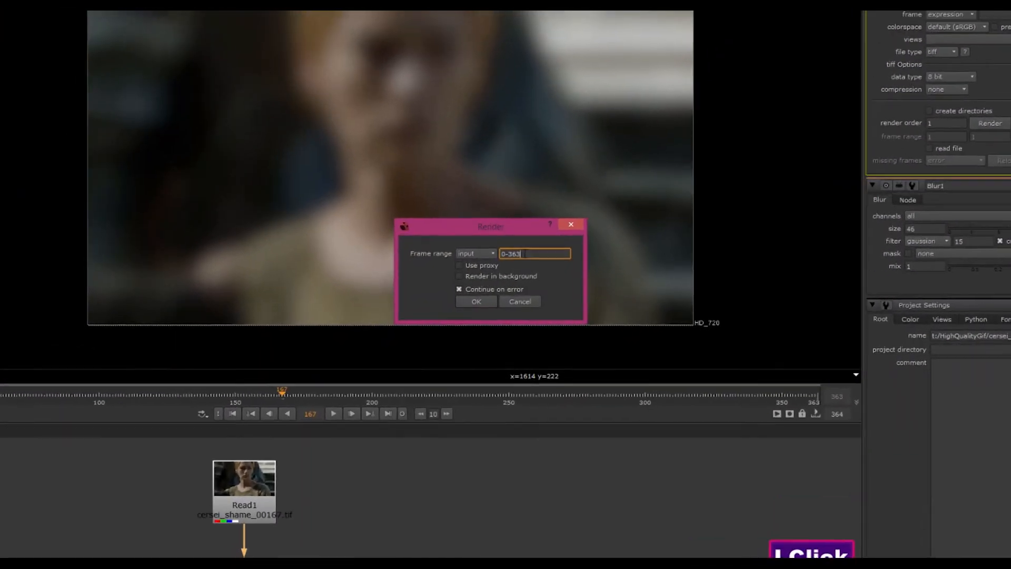
{"action": "left_click", "coordinate": [471, 302]}
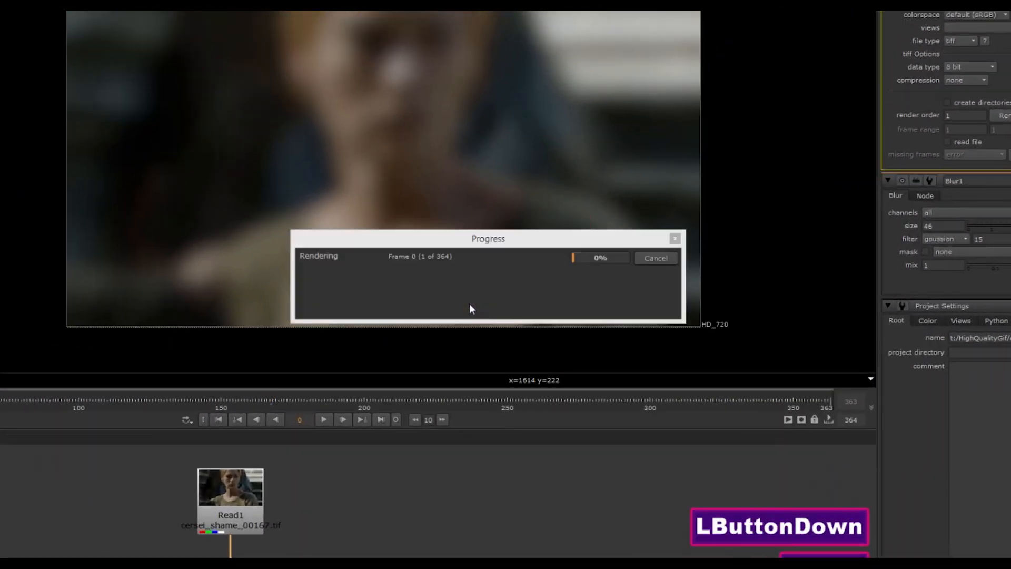